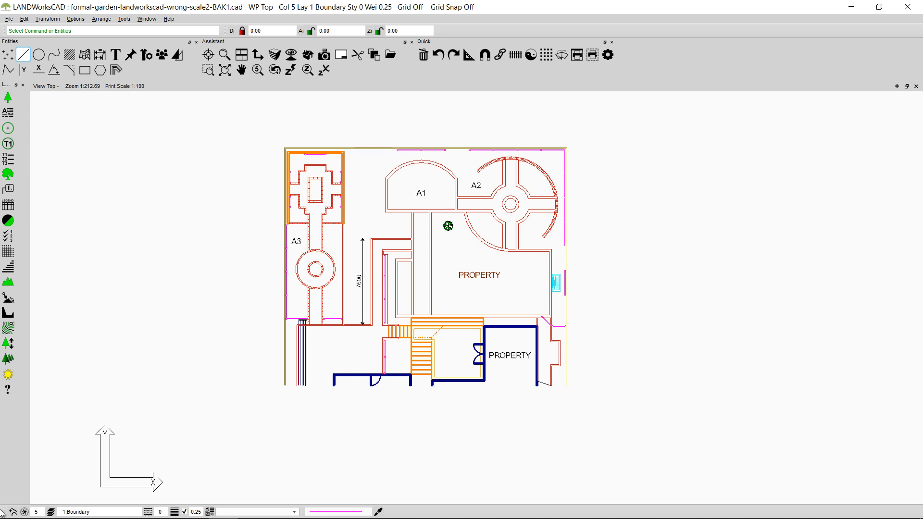
# Step: Dock the general properties toolbar beside the distance and angle entry fields
pyautogui.moveTo(4, 514)
pyautogui.mouseDown()
pyautogui.moveTo(77, 320)
pyautogui.moveTo(124, 132)
pyautogui.moveTo(223, 128)
pyautogui.mouseUp()
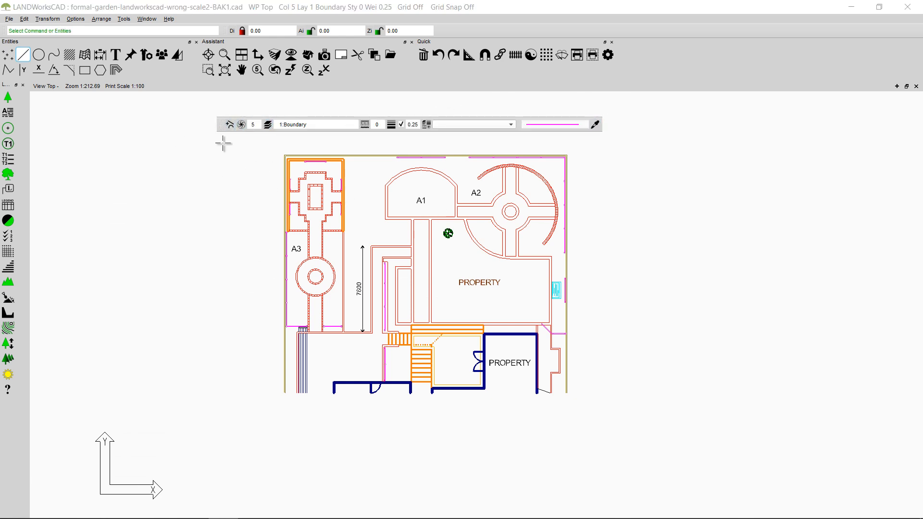
pyautogui.moveTo(219, 127); pyautogui.dragTo(466, 31)
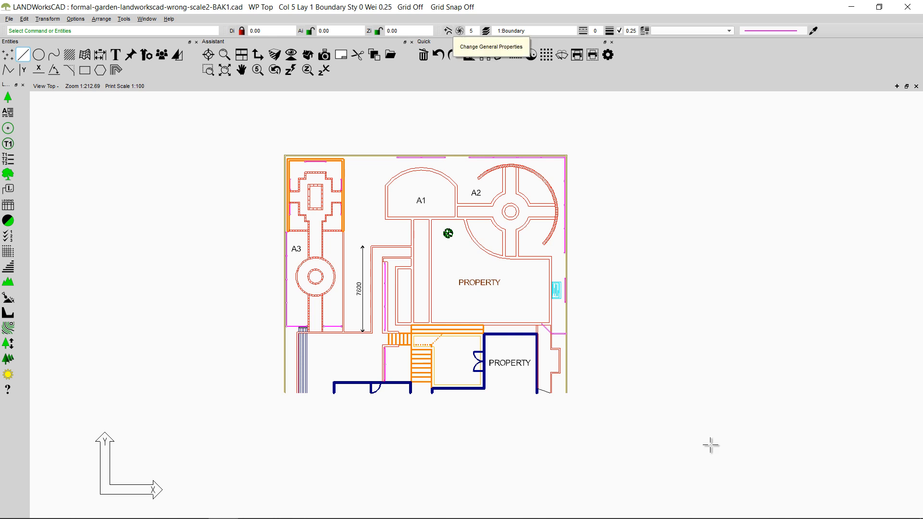
# Step: Hide all circle entities in the drawing through the general entity properties
pyautogui.click(447, 32)
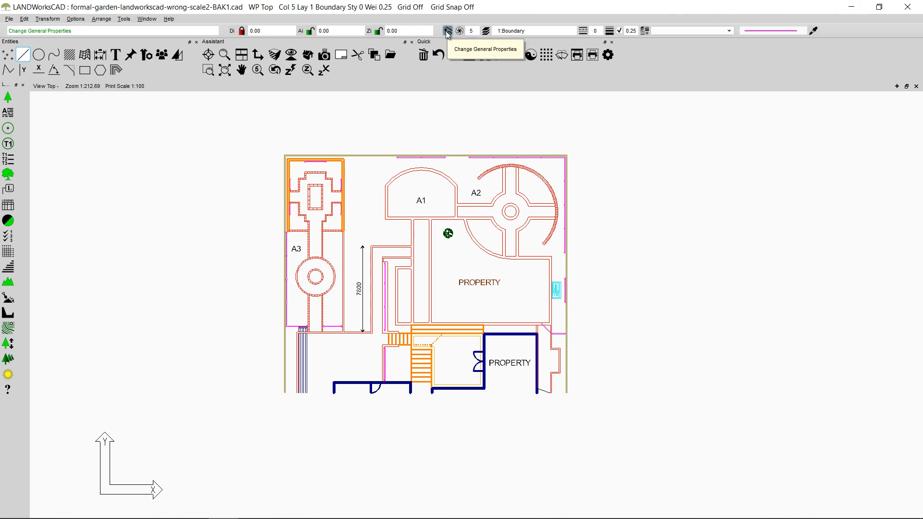
pyautogui.click(447, 32)
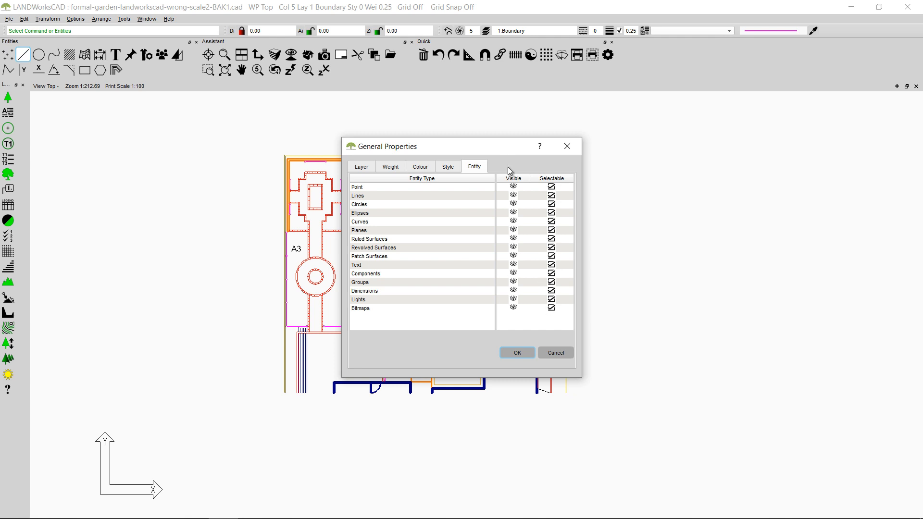
pyautogui.moveTo(508, 149); pyautogui.dragTo(467, 108)
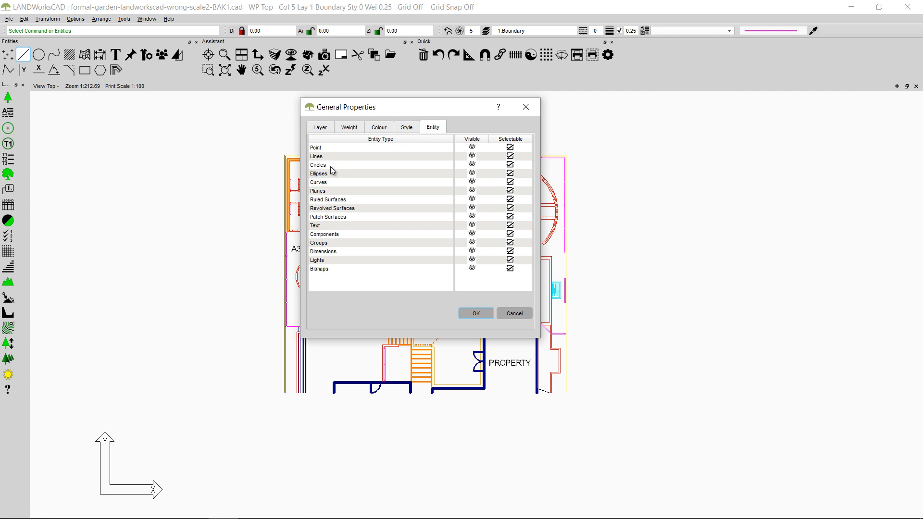
pyautogui.click(472, 165)
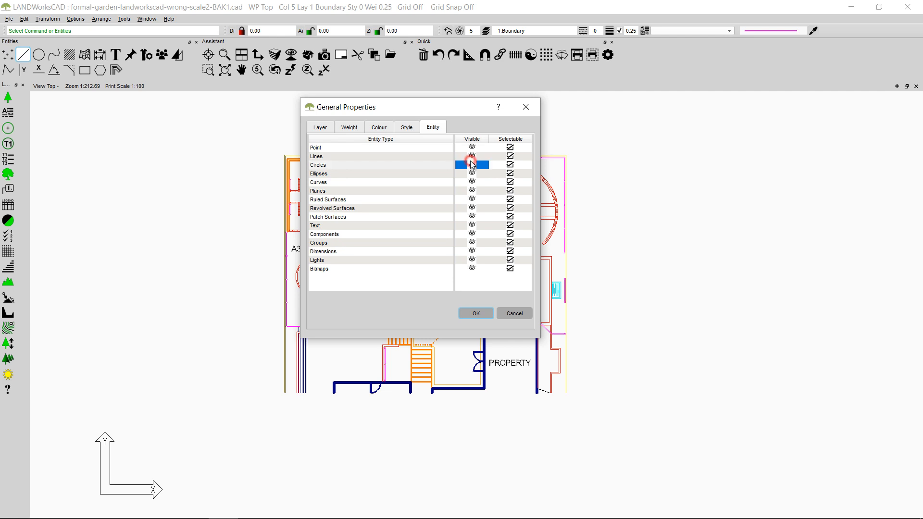
pyautogui.click(474, 318)
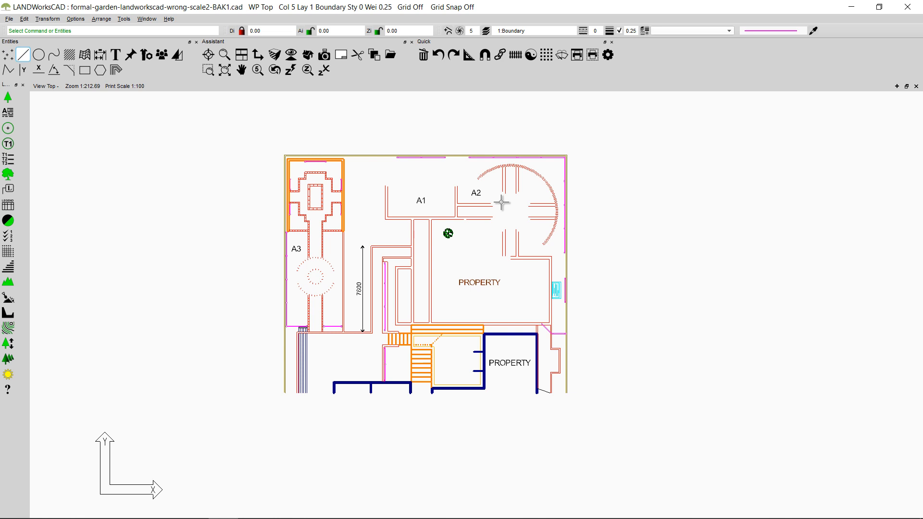
# Step: Show the circle entities again and make them non-selectable in the general entity properties
pyautogui.click(447, 31)
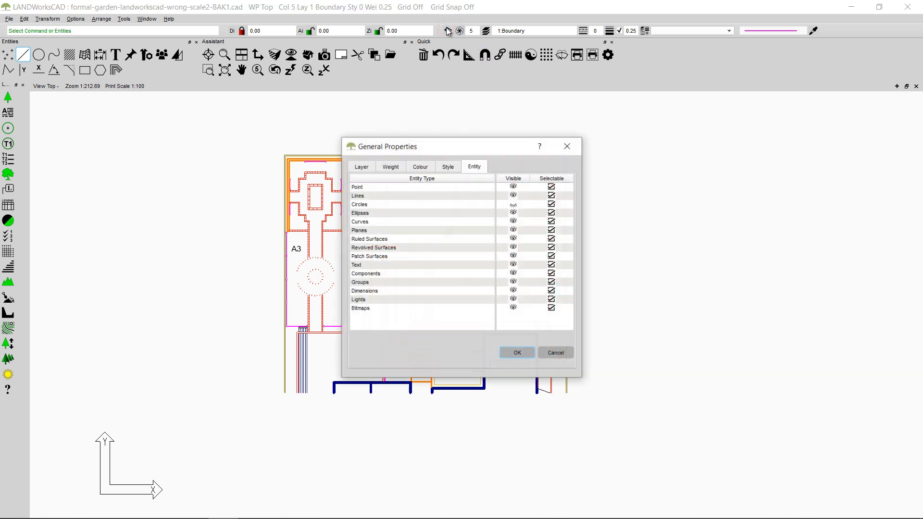
pyautogui.click(514, 204)
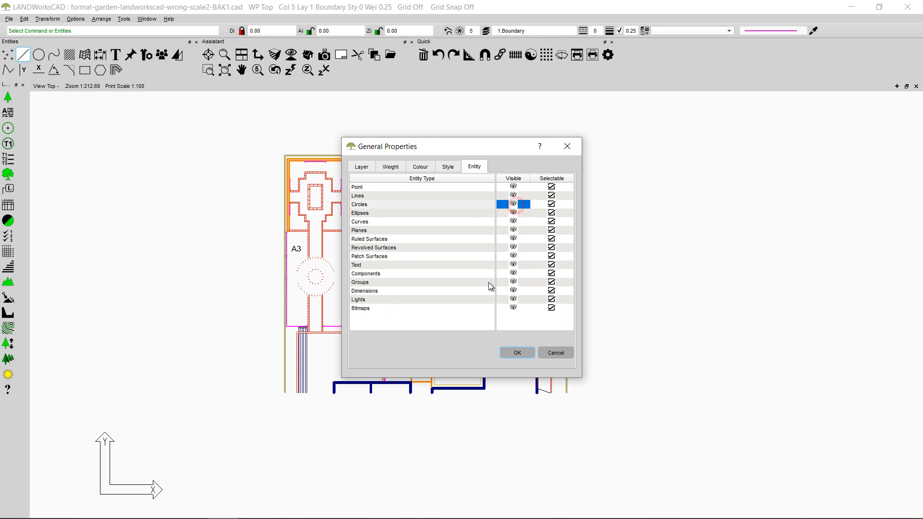
pyautogui.click(553, 206)
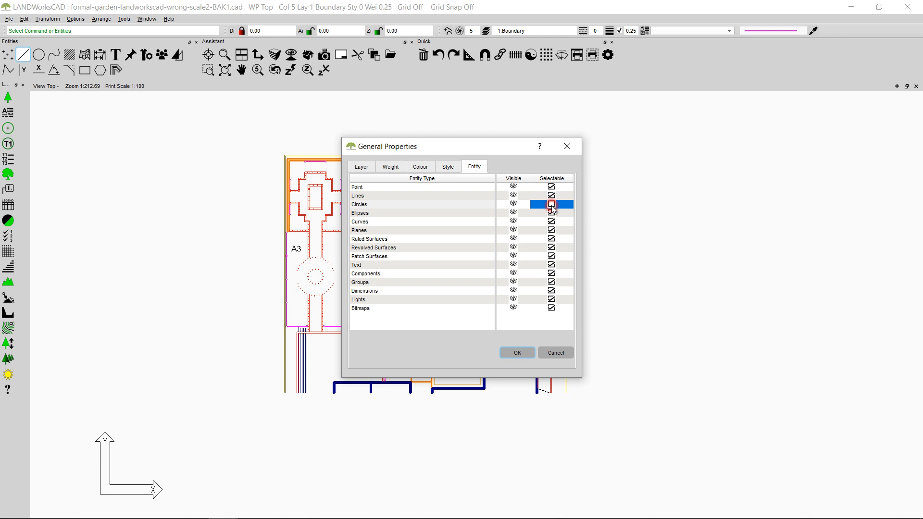
pyautogui.click(524, 355)
# Step: Try to select the outer paved circle in area A3 to test the circle selection lock
pyautogui.scroll(5, 350, 294)
pyautogui.scroll(2, 350, 294)
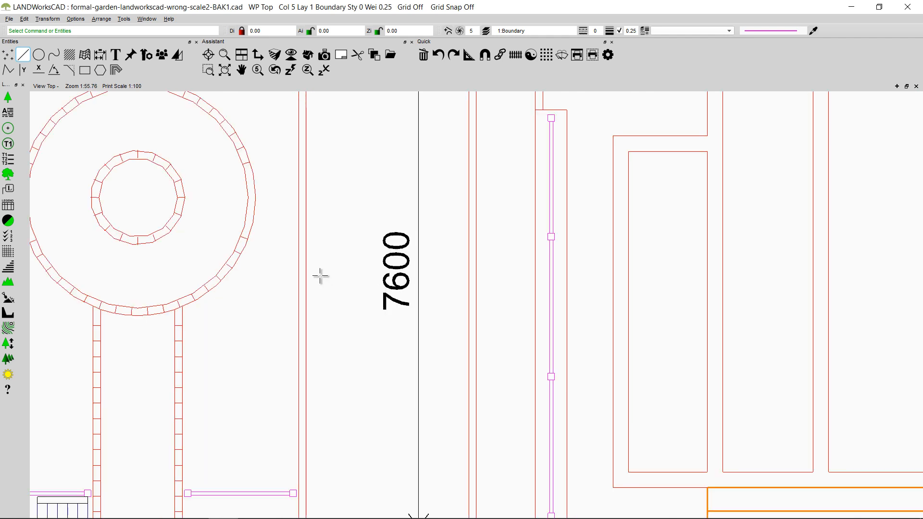
pyautogui.scroll(1, 200, 148)
pyautogui.click(205, 138)
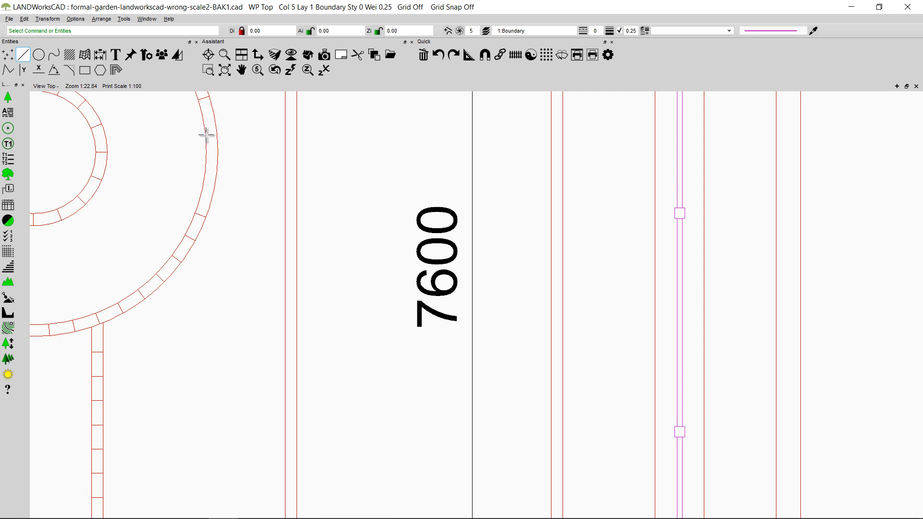
pyautogui.click(207, 136)
pyautogui.click(204, 129)
pyautogui.scroll(-5, 373, 334)
pyautogui.scroll(2, 372, 334)
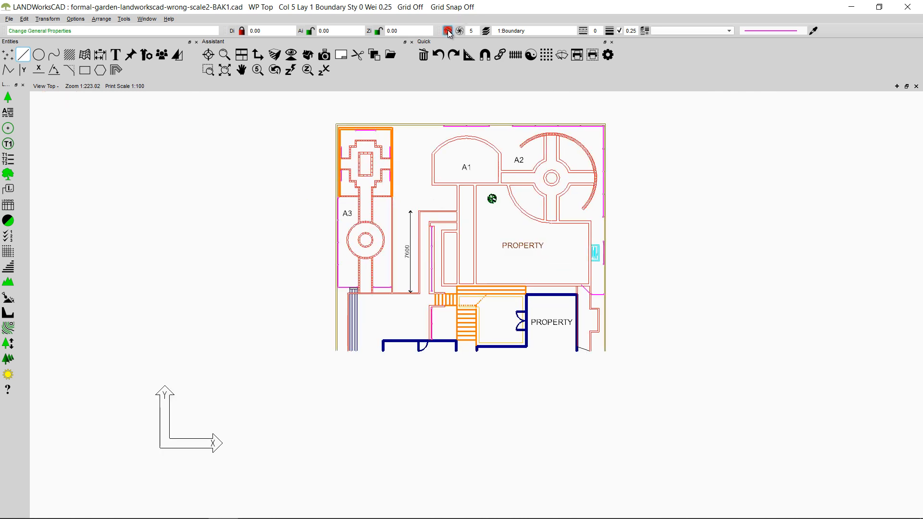
# Step: Make circles selectable again and toggle visibility and selectability of all entity types off and back on
pyautogui.click(447, 31)
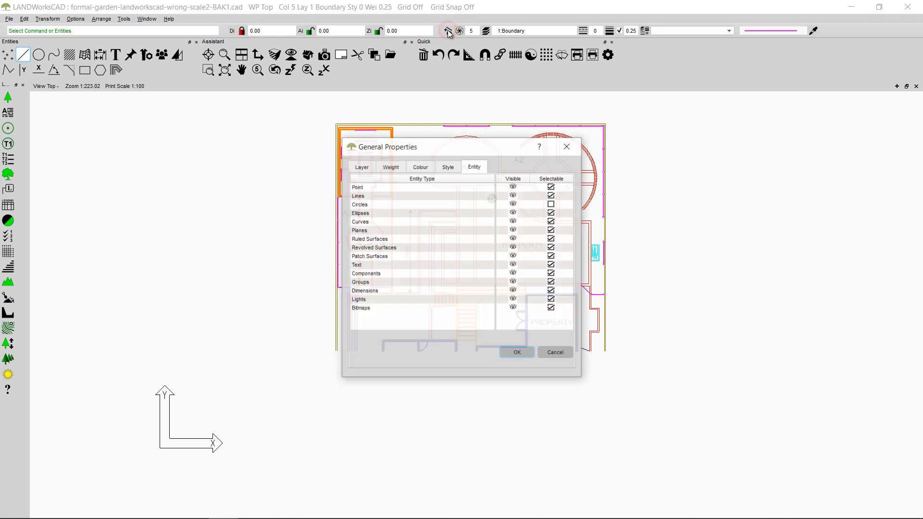
pyautogui.click(552, 205)
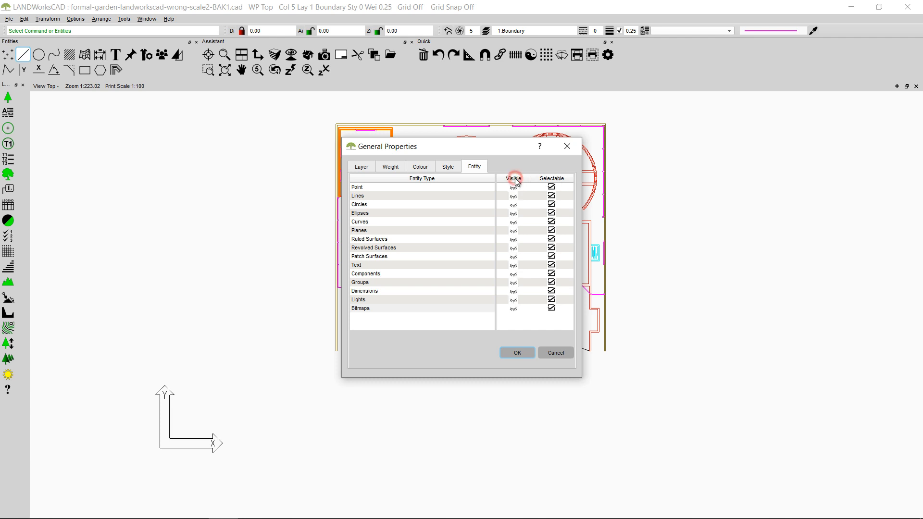
pyautogui.click(557, 179)
pyautogui.click(558, 179)
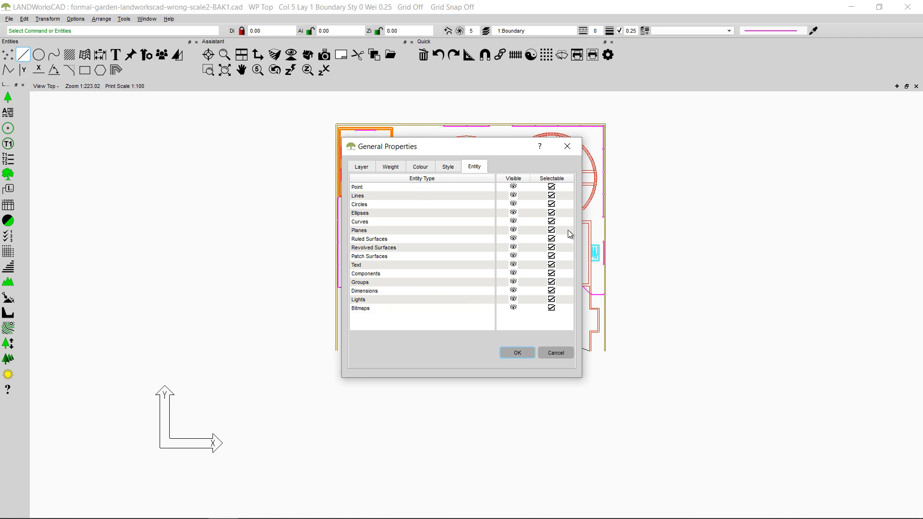
pyautogui.click(517, 353)
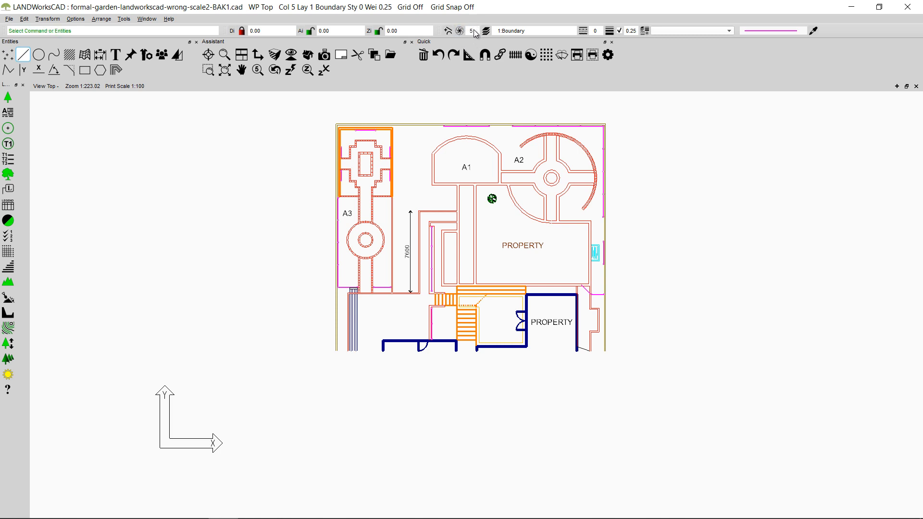
# Step: Review the colour, entity, layer and weight settings in the general properties
pyautogui.click(462, 33)
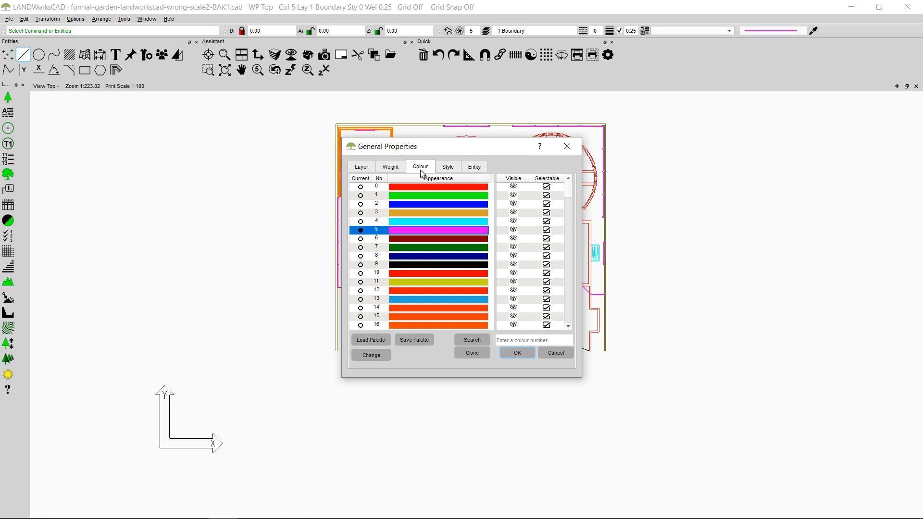
pyautogui.click(474, 167)
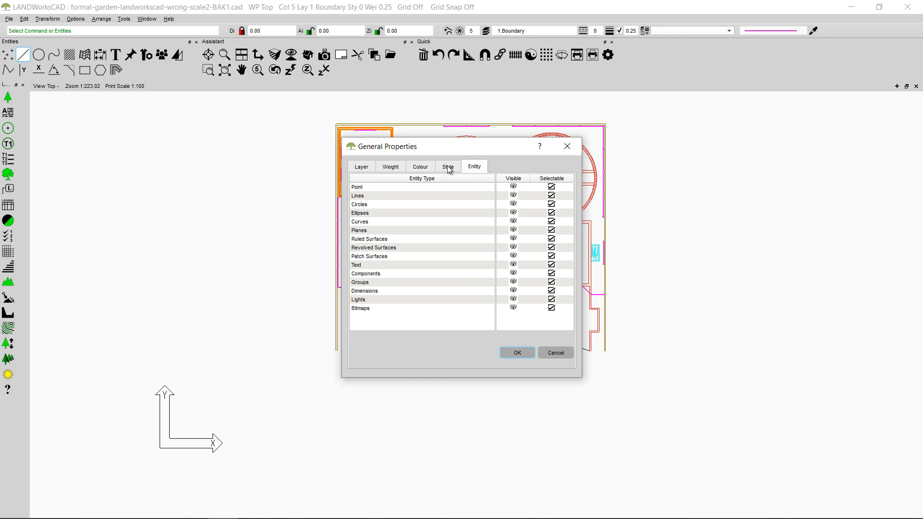
pyautogui.click(427, 165)
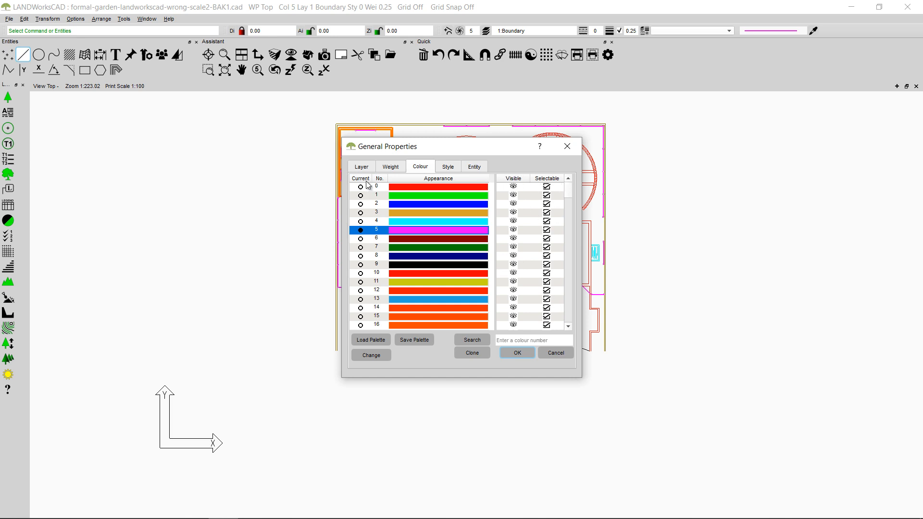
pyautogui.click(362, 167)
pyautogui.click(387, 167)
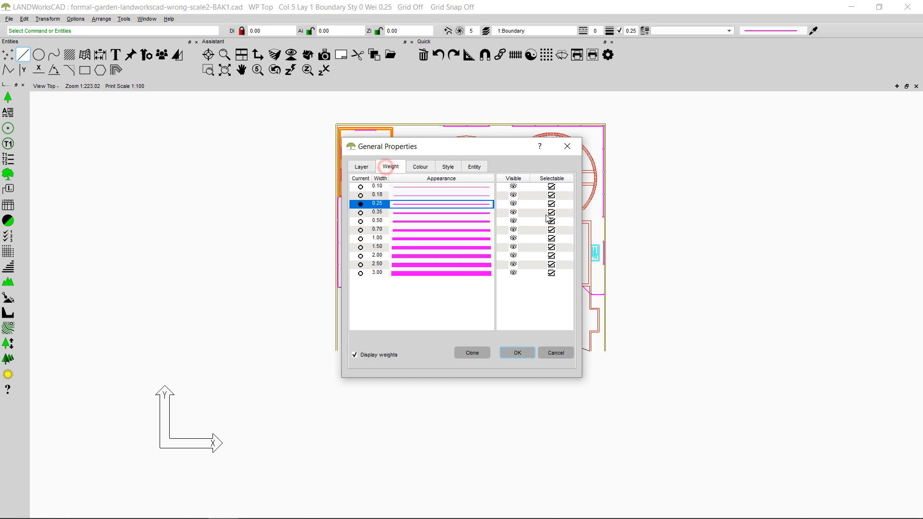
# Step: Redefine colour 3 as purple and colour 11 as a muted purple with hue 296.471 and saturation 0.392
pyautogui.click(417, 167)
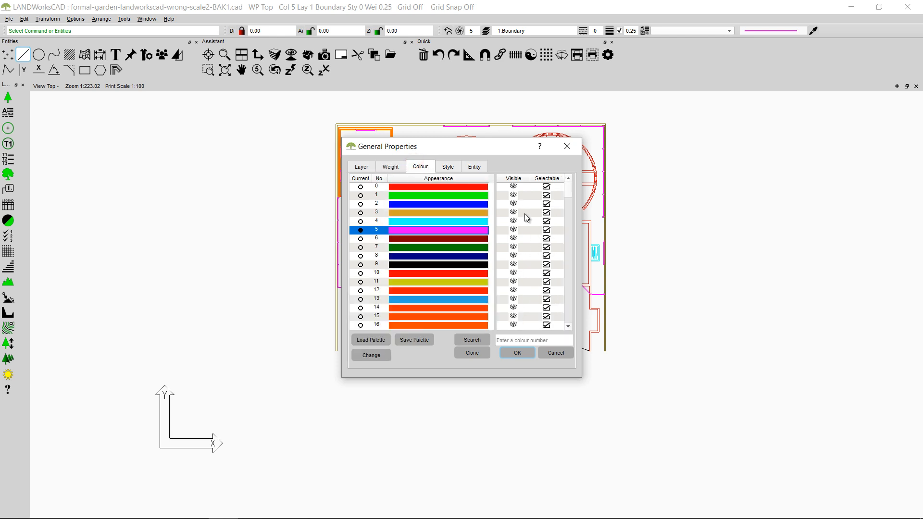
pyautogui.click(429, 213)
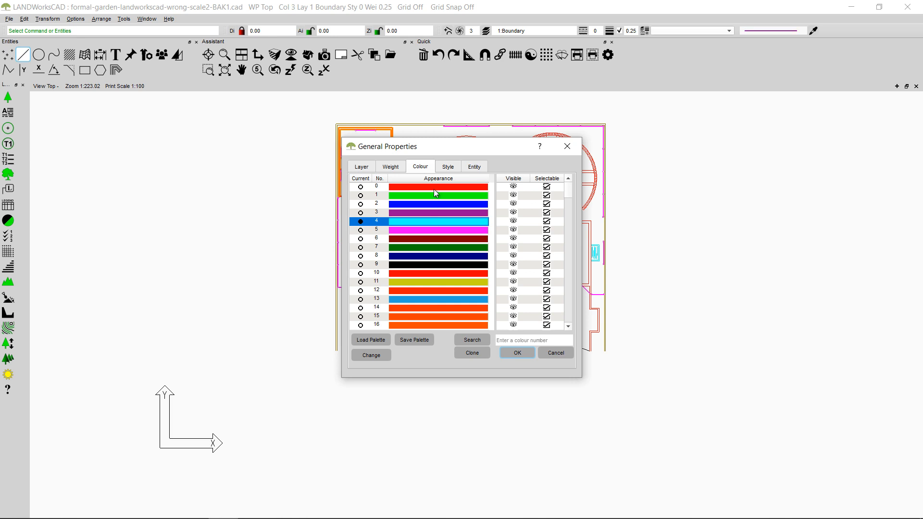
pyautogui.click(439, 282)
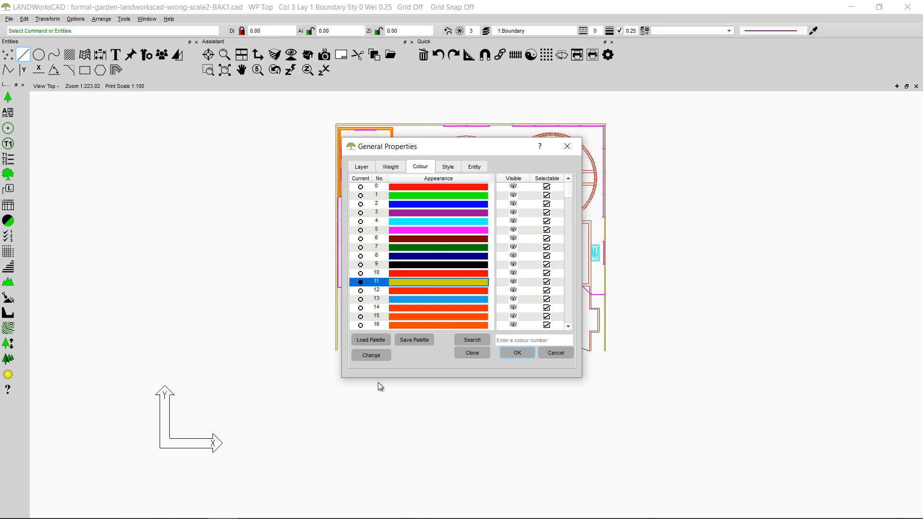
pyautogui.click(373, 356)
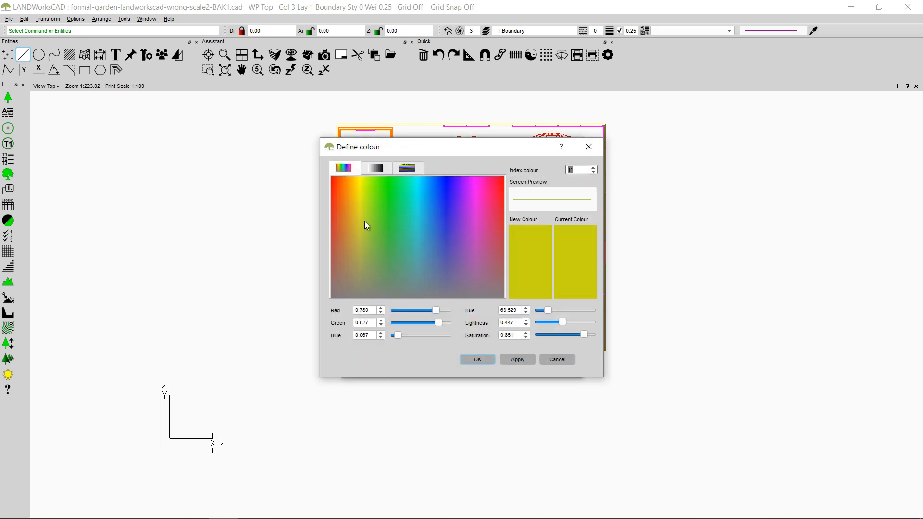
pyautogui.click(474, 206)
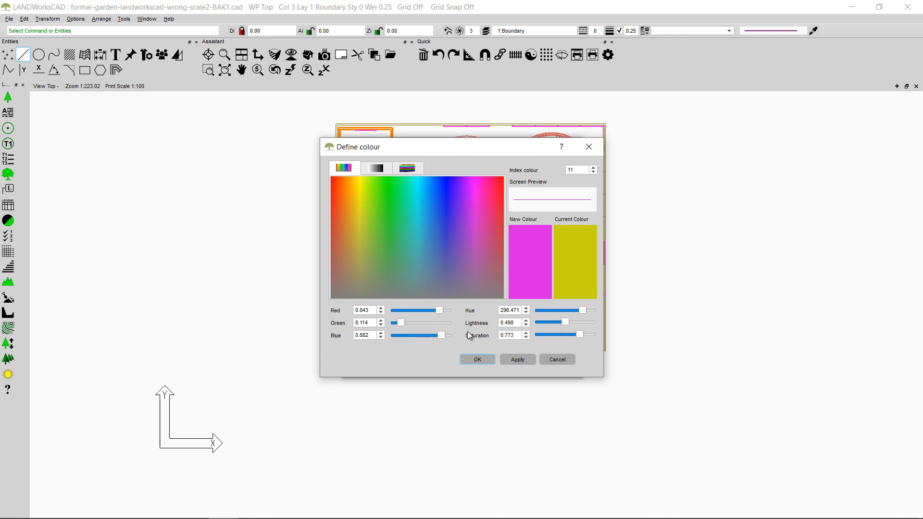
pyautogui.moveTo(581, 335); pyautogui.dragTo(556, 336)
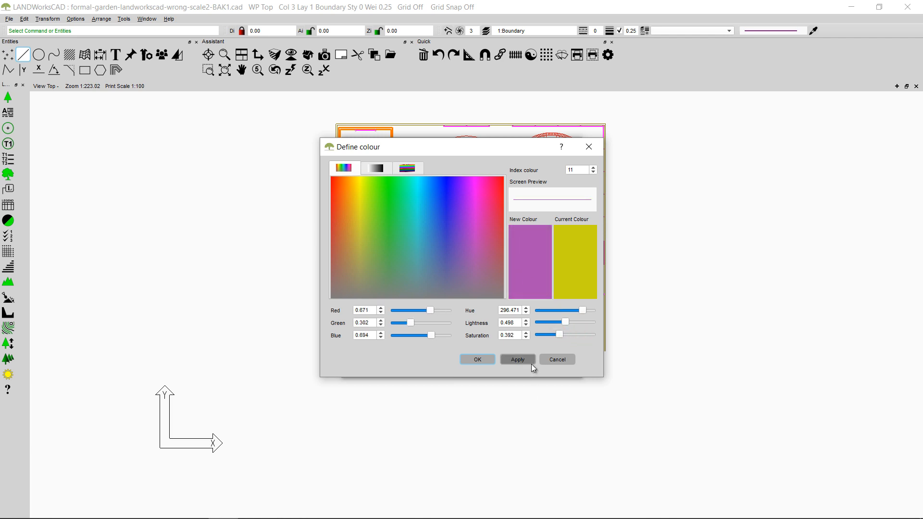
pyautogui.click(474, 362)
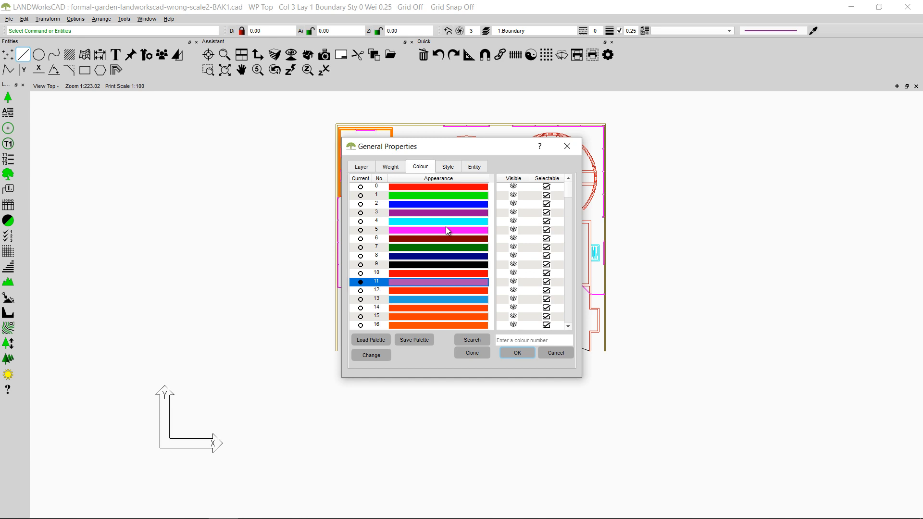
# Step: Save the colour palette as a palette file named with the account owner's first name plus "-palette3"
pyautogui.click(414, 340)
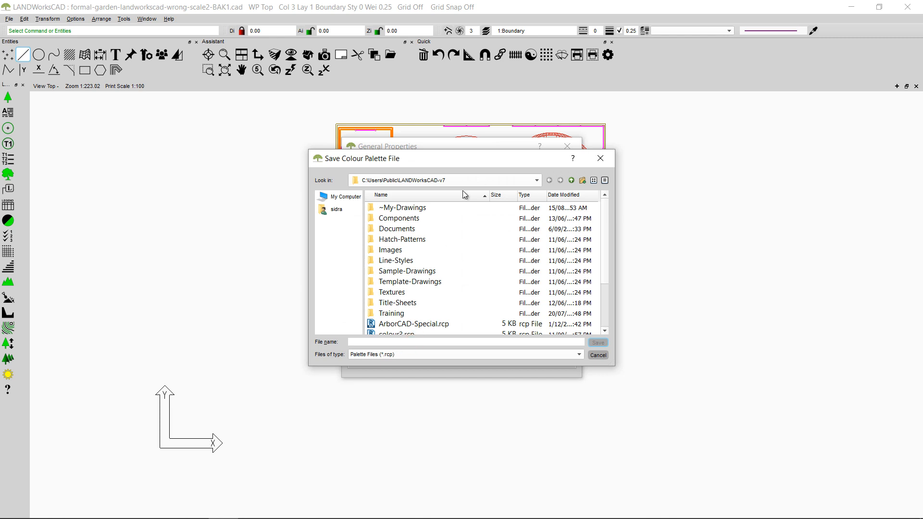
pyautogui.click(451, 344)
pyautogui.write('sid')
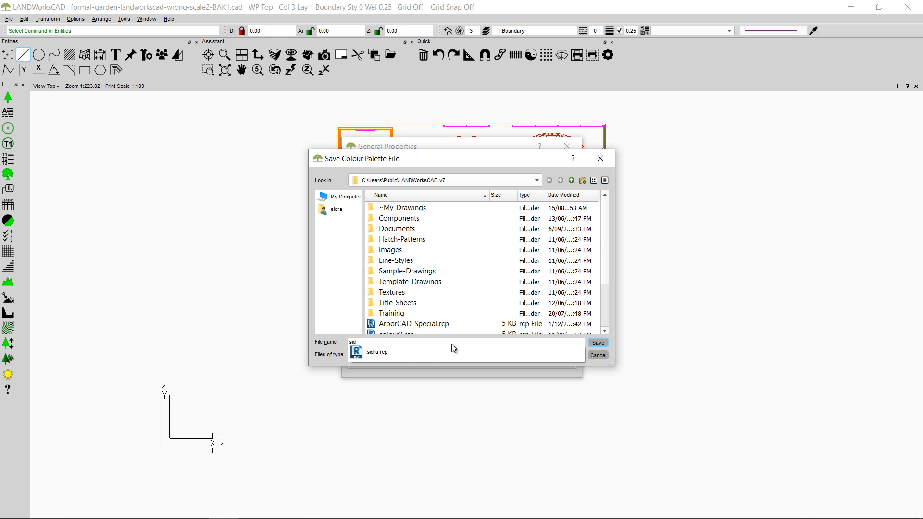
pyautogui.write('ra-pa')
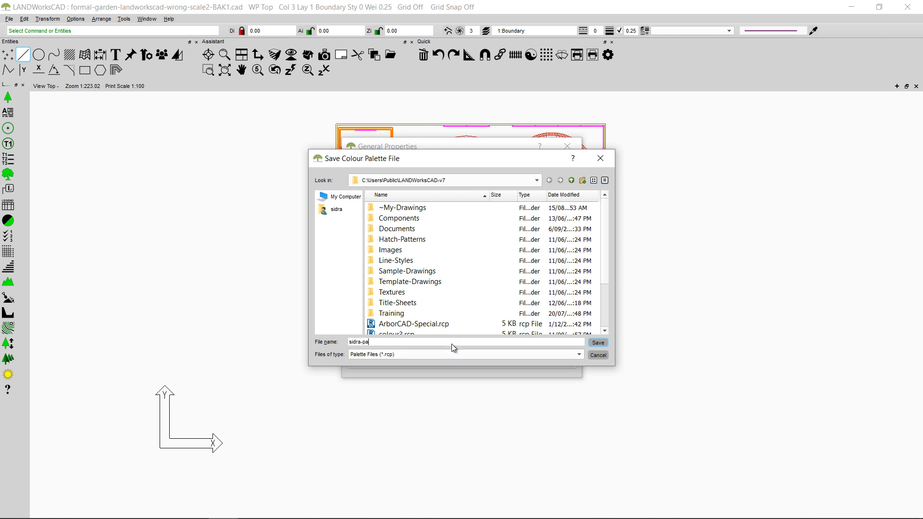
pyautogui.write('lette3')
pyautogui.click(598, 343)
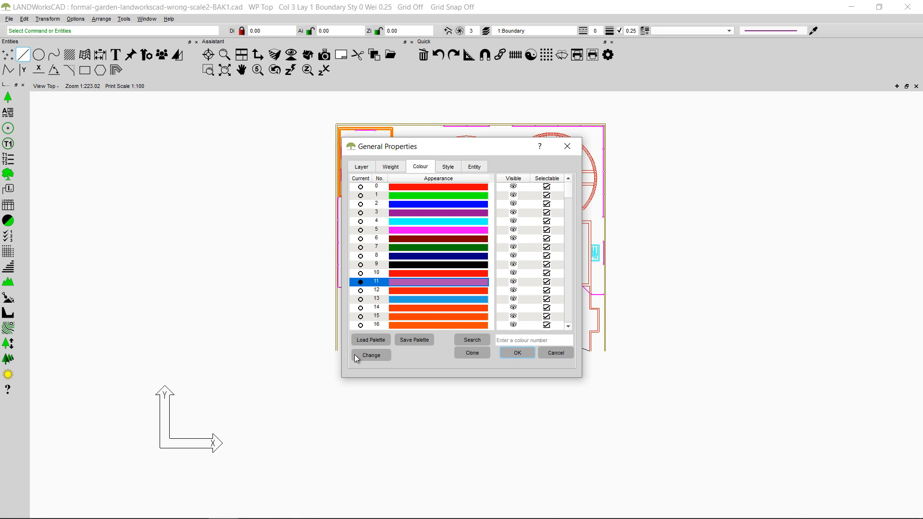
# Step: Load the colour palette file whose name ends in "-palette3" and apply the properties with colour 11 current
pyautogui.click(372, 340)
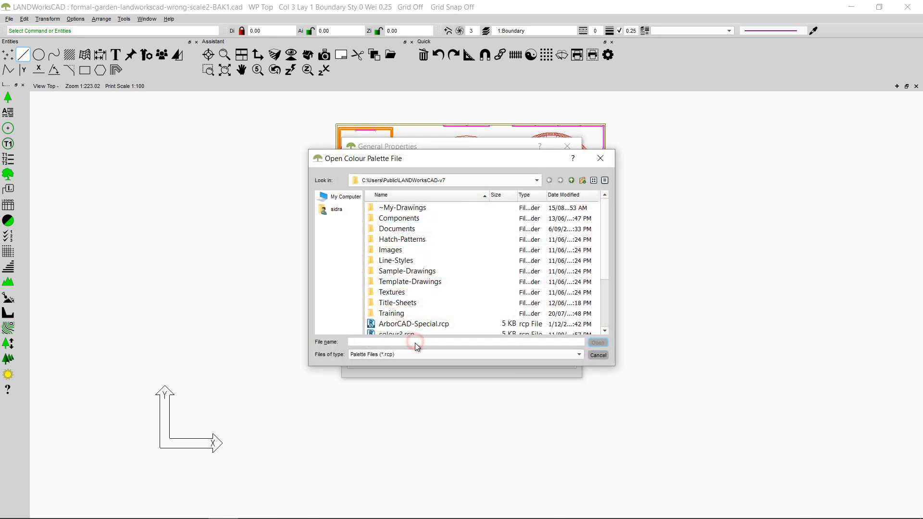
pyautogui.write('sidra')
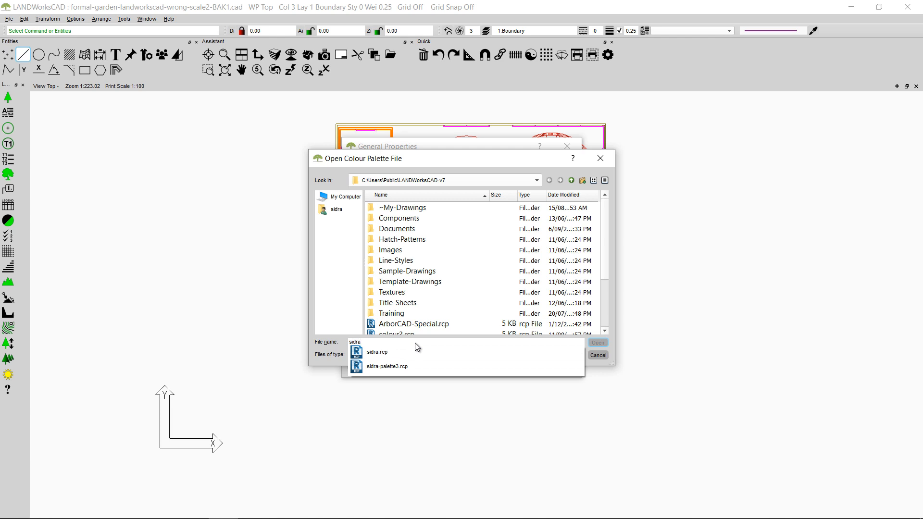
pyautogui.click(411, 370)
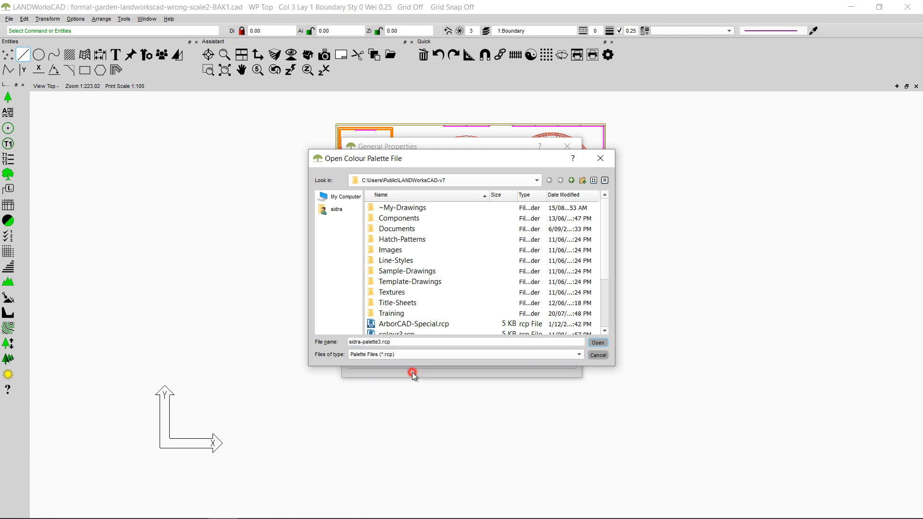
pyautogui.click(596, 343)
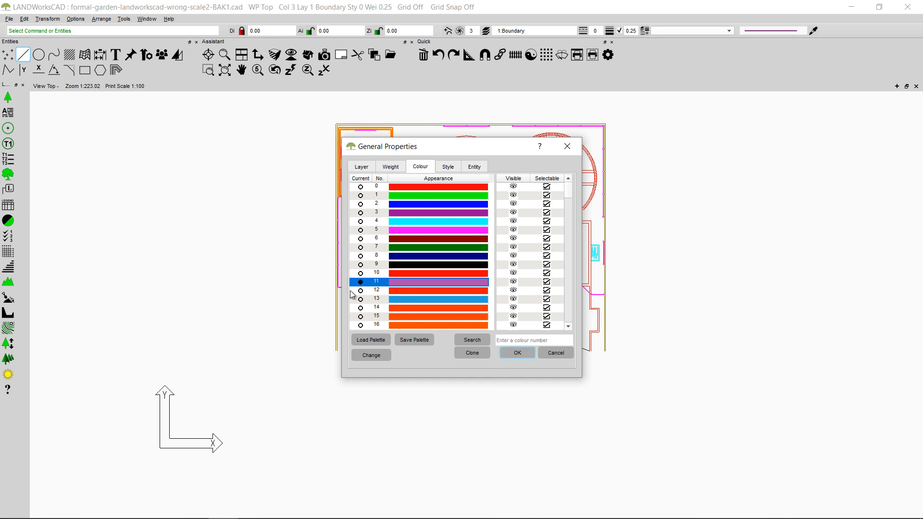
pyautogui.click(515, 352)
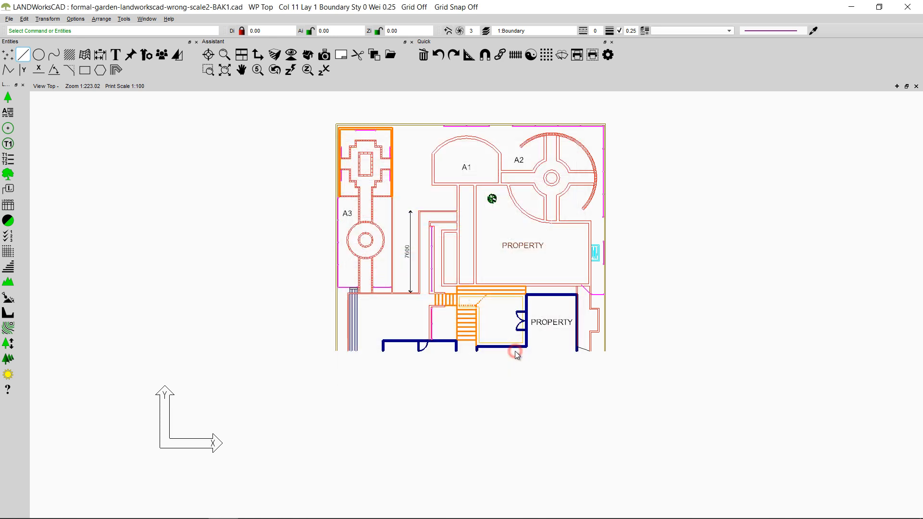
# Step: In the layer properties, hide layers including Gardens, Water, both Hatching layers and SpotHeights, and make all layers visible again
pyautogui.click(489, 35)
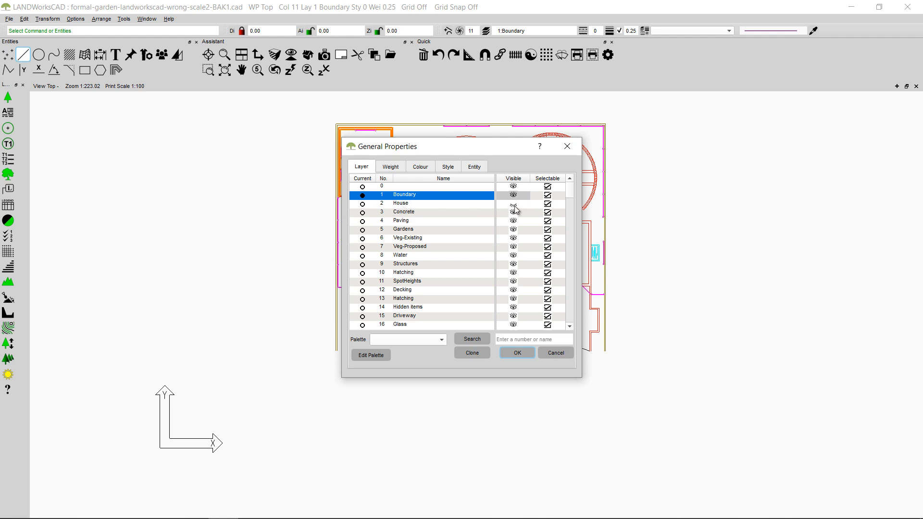
pyautogui.click(513, 229)
pyautogui.click(513, 273)
pyautogui.click(514, 256)
pyautogui.click(513, 301)
pyautogui.click(514, 281)
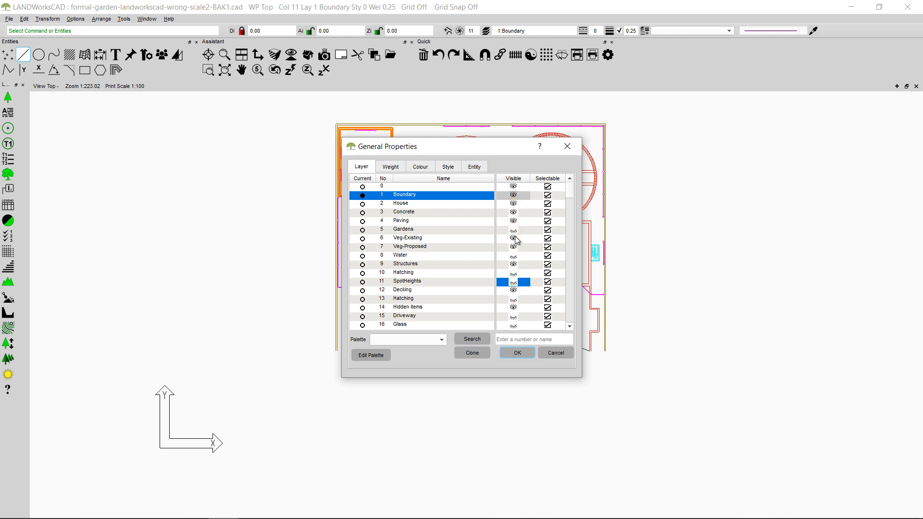
pyautogui.click(514, 230)
pyautogui.click(514, 247)
pyautogui.click(513, 265)
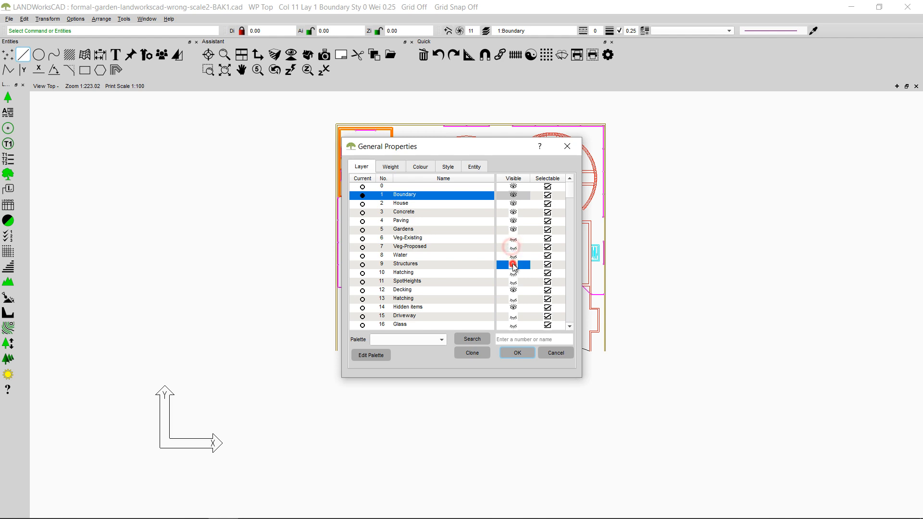
pyautogui.click(514, 179)
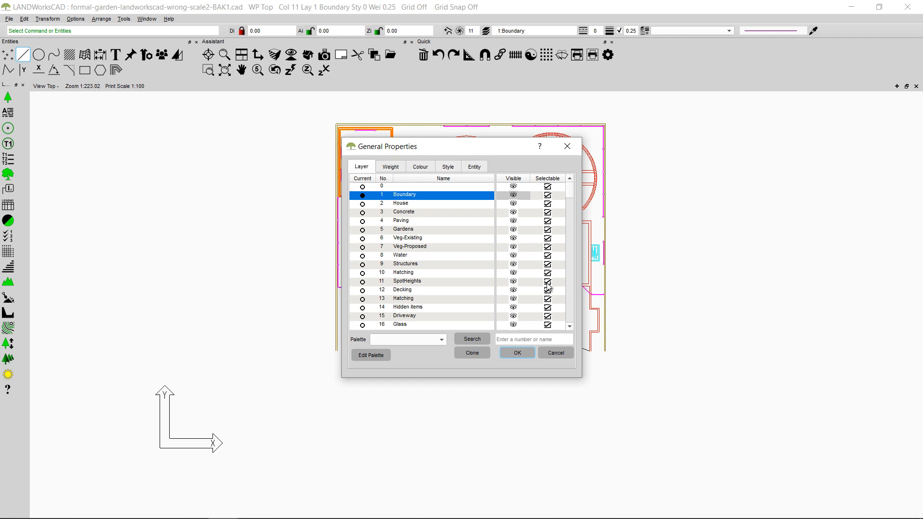
# Step: Make the SpotHeights, Water, Paving and House layers unselectable
pyautogui.click(548, 282)
pyautogui.click(548, 256)
pyautogui.click(547, 221)
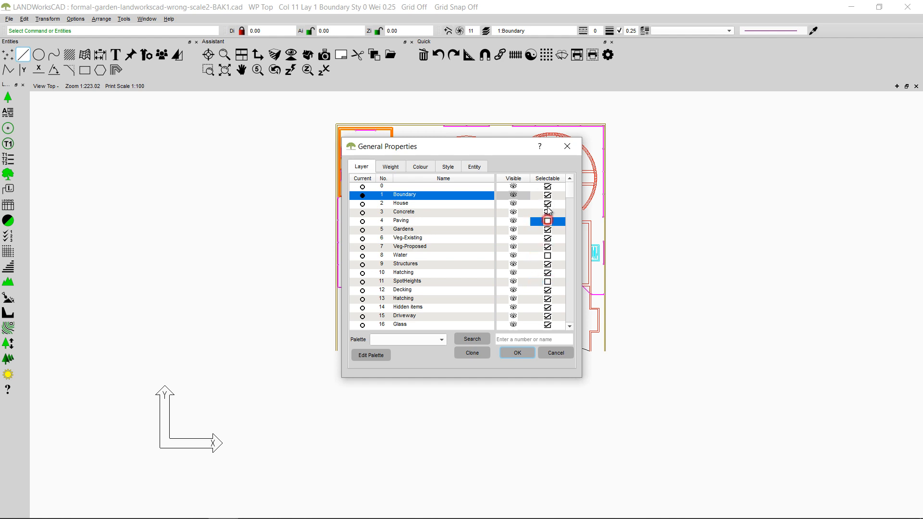
pyautogui.click(548, 204)
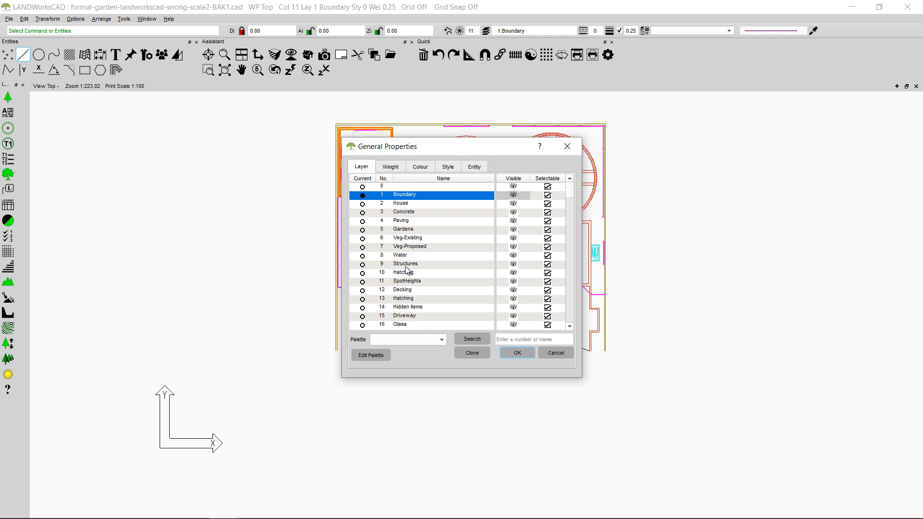
# Step: Start a new layer palette named "newlayer"
pyautogui.click(371, 356)
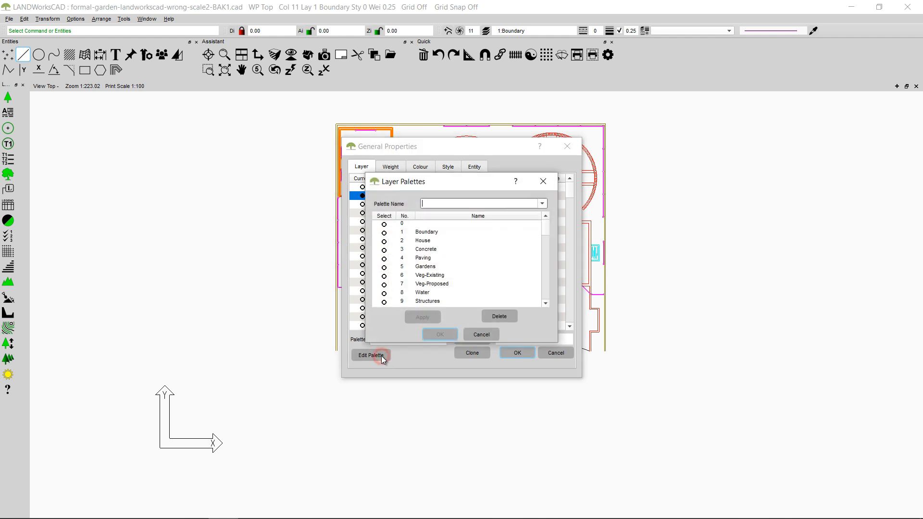
pyautogui.click(446, 206)
pyautogui.write('newlayer')
# Step: Add the Concrete, Gardens, Veg-Proposed, Structures and SpotHeights layers to the newlayer palette and apply it
pyautogui.click(422, 251)
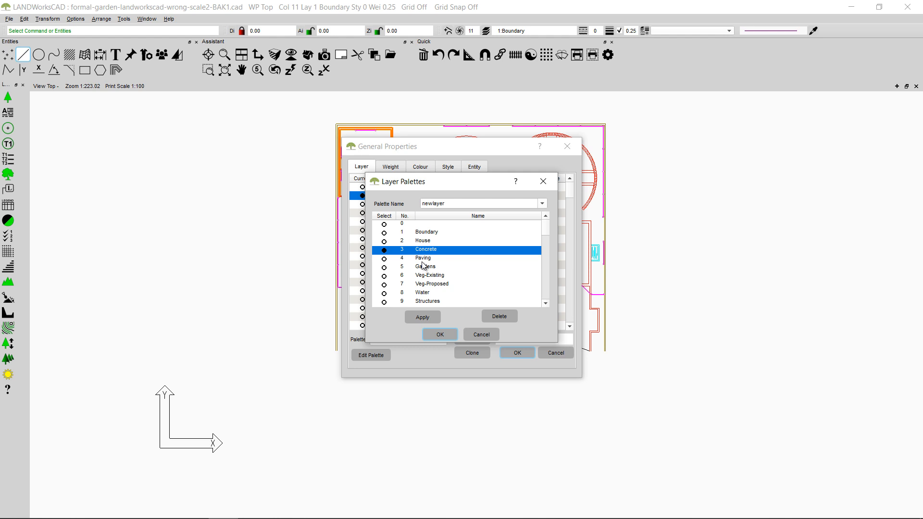
pyautogui.click(426, 267)
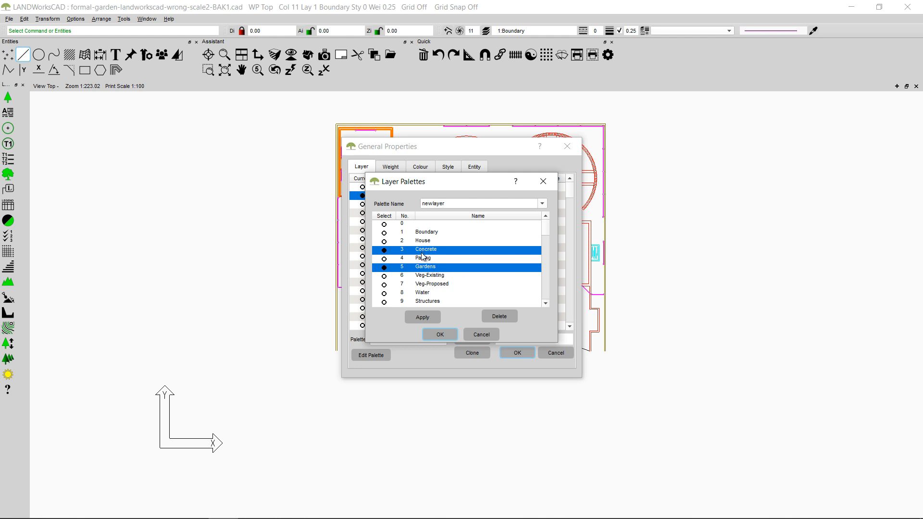
pyautogui.click(424, 285)
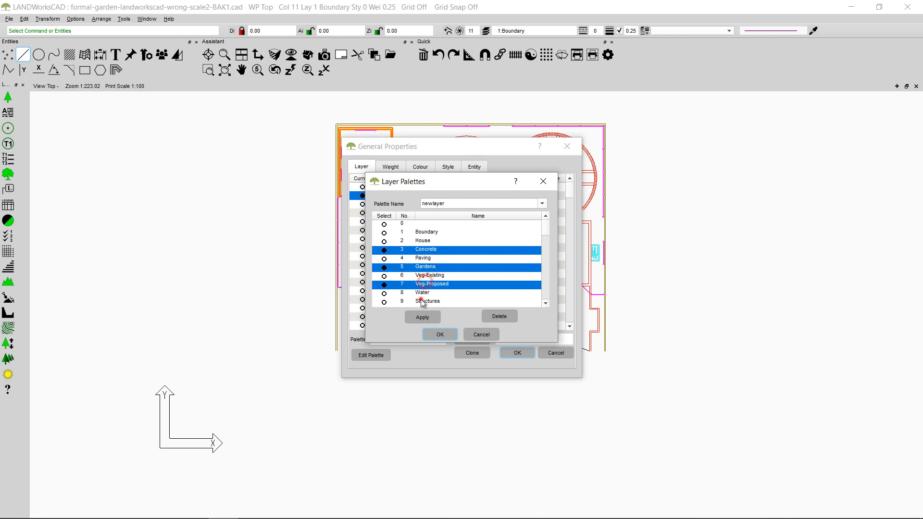
pyautogui.click(423, 302)
pyautogui.scroll(-2, 422, 301)
pyautogui.click(422, 267)
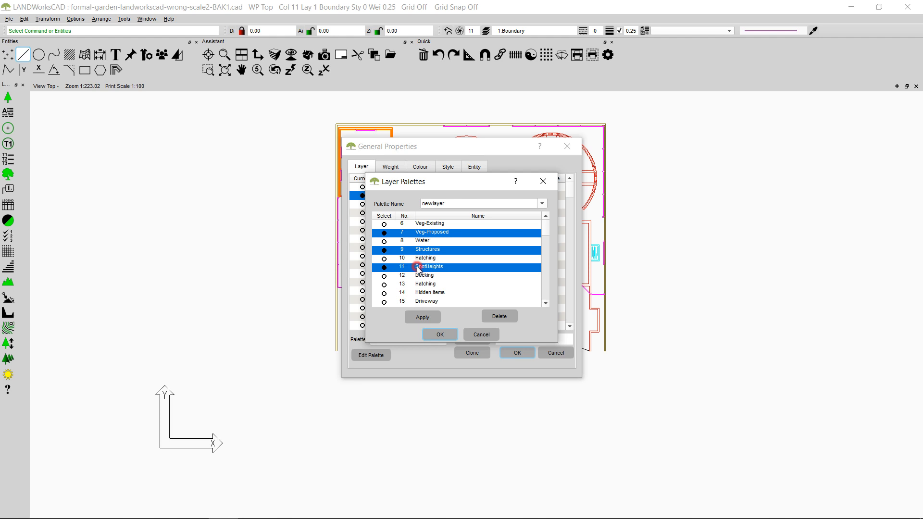
pyautogui.click(431, 321)
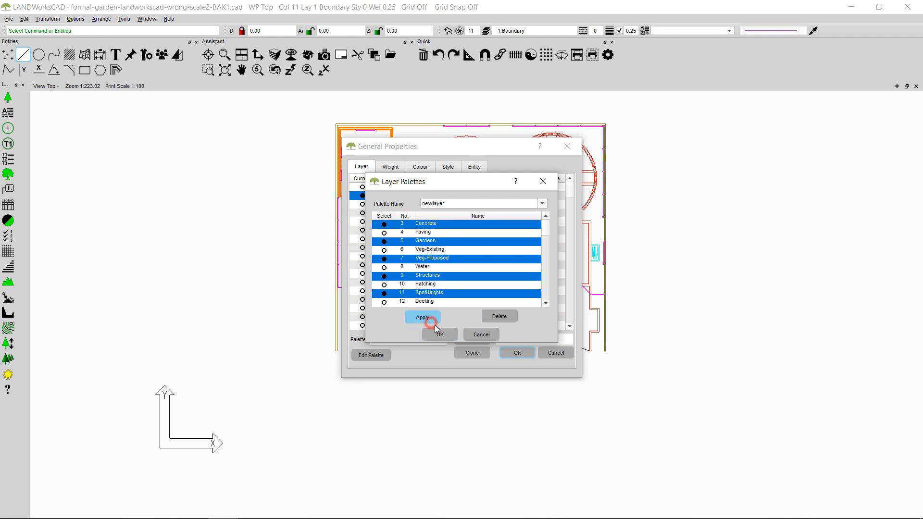
pyautogui.click(440, 336)
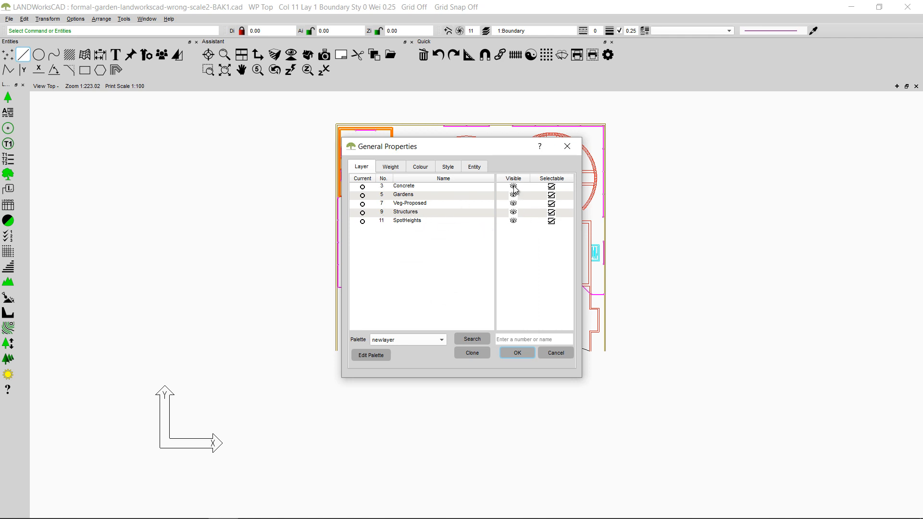
pyautogui.moveTo(416, 149)
pyautogui.mouseDown()
pyautogui.moveTo(525, 215)
pyautogui.moveTo(534, 283)
pyautogui.moveTo(414, 167)
pyautogui.mouseUp()
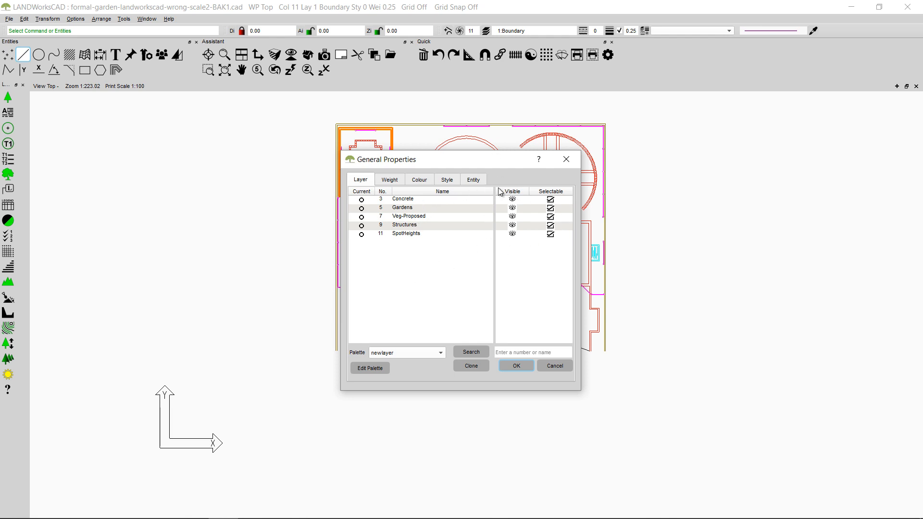
pyautogui.click(524, 371)
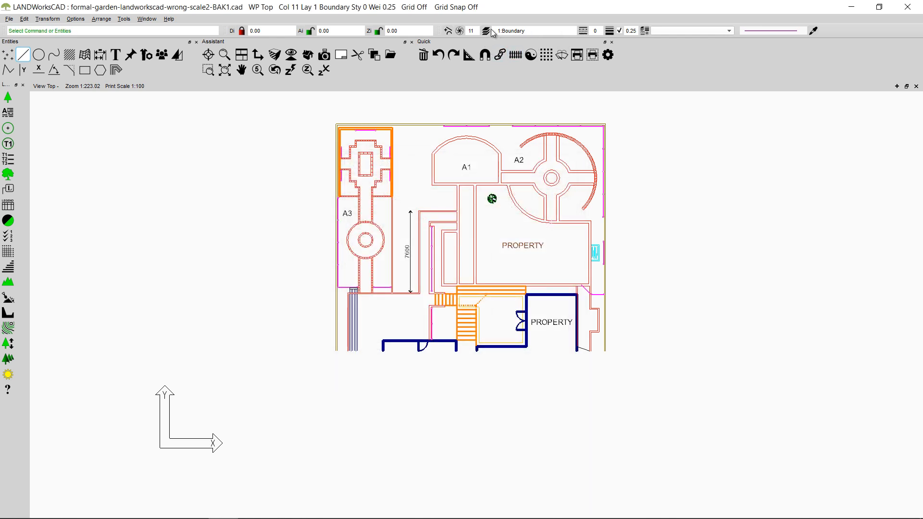
# Step: Try several line styles and make dashed style 6 the current line style
pyautogui.click(585, 30)
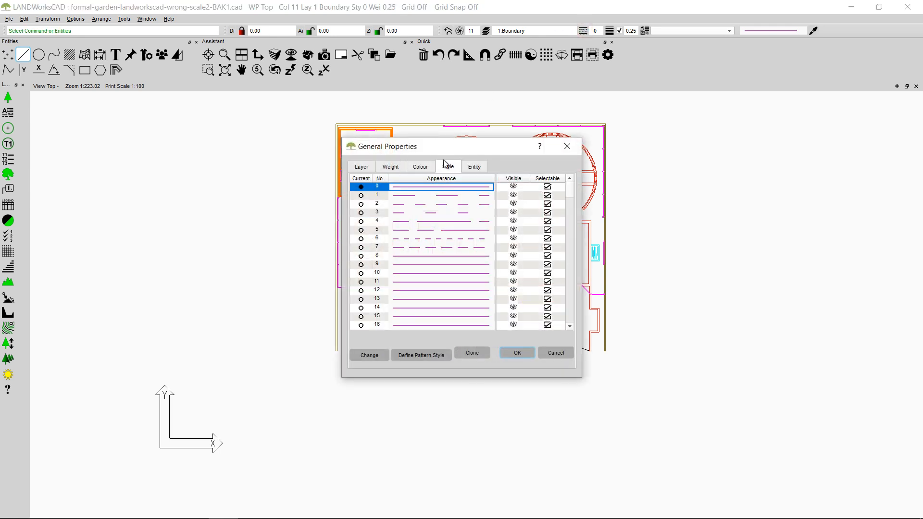
pyautogui.click(443, 247)
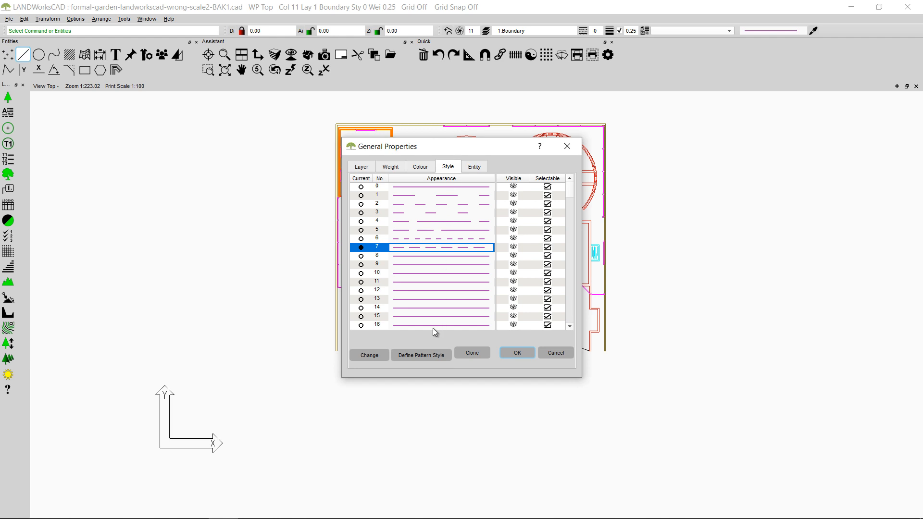
pyautogui.click(398, 262)
pyautogui.click(399, 292)
pyautogui.click(426, 285)
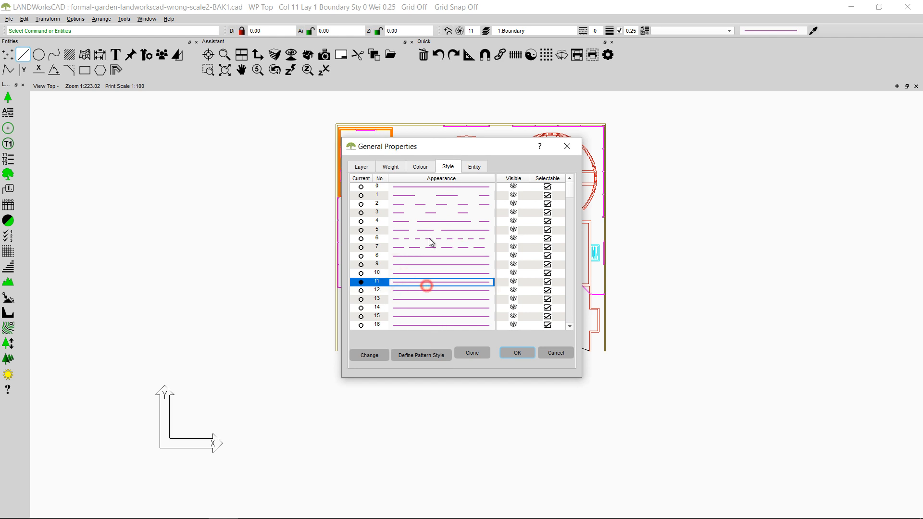
pyautogui.click(429, 239)
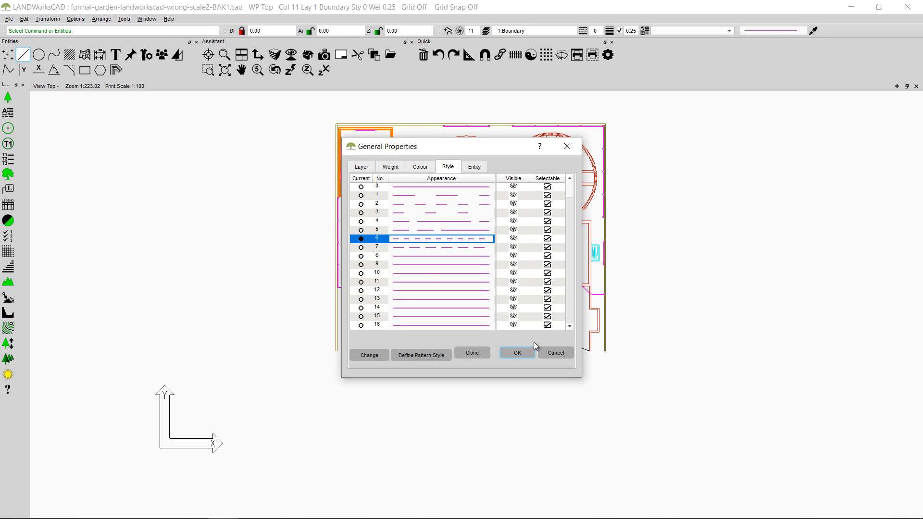
pyautogui.click(518, 356)
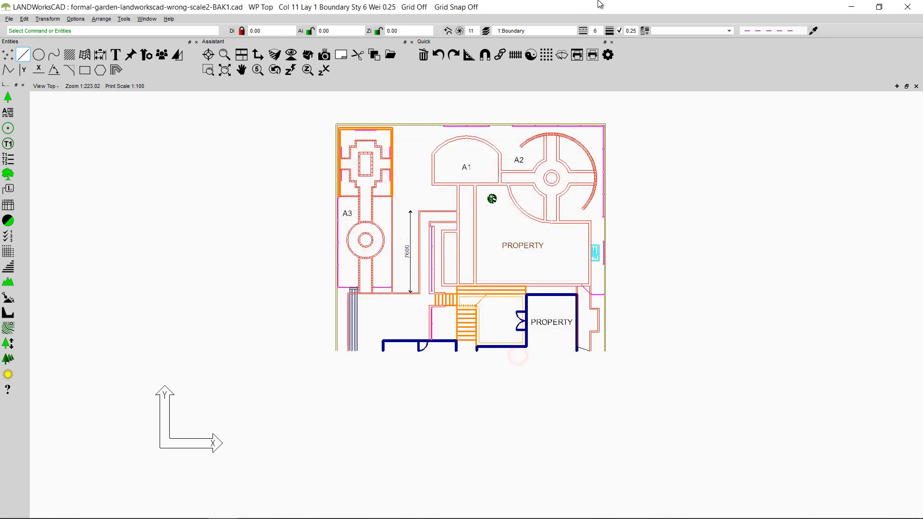
# Step: Try several line weights and select 0.50 as the current weight
pyautogui.click(609, 32)
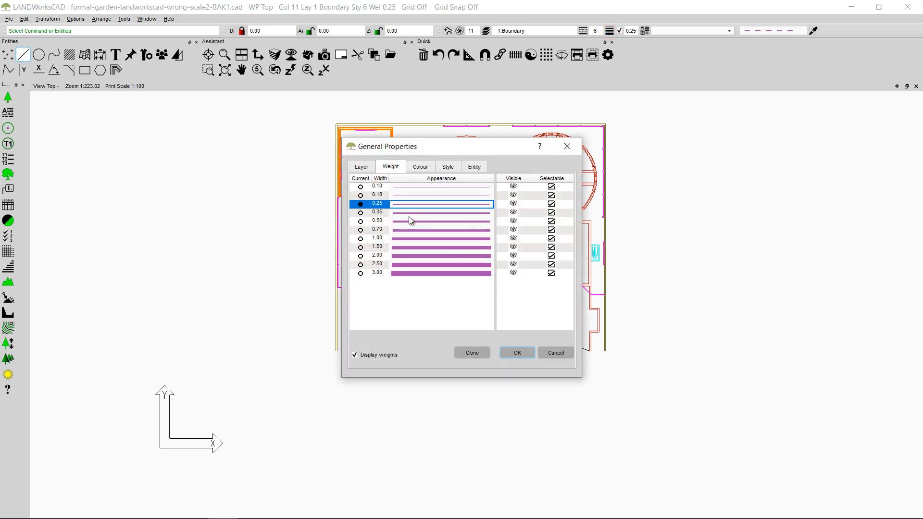
pyautogui.click(408, 213)
pyautogui.click(406, 230)
pyautogui.click(404, 264)
pyautogui.click(406, 207)
pyautogui.click(405, 218)
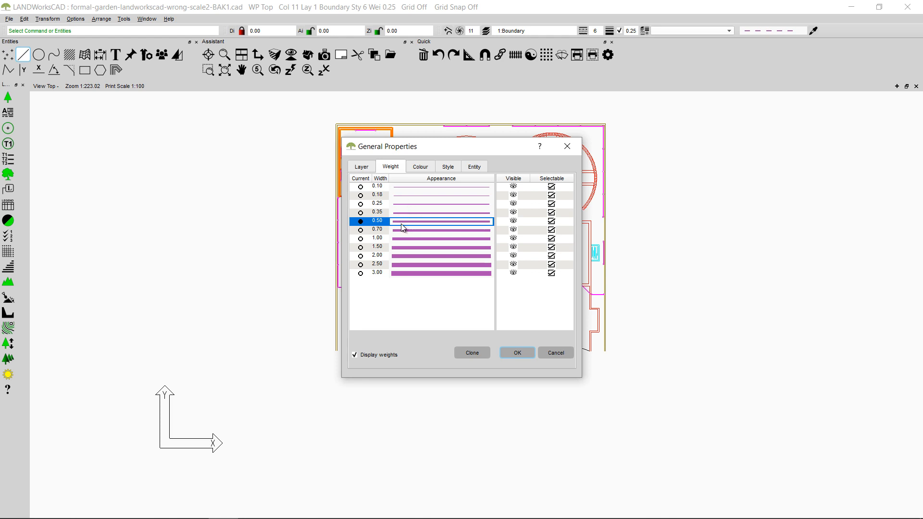
# Step: Turn off the display of line weights, apply the weight settings, and turn the weight display back on
pyautogui.click(356, 355)
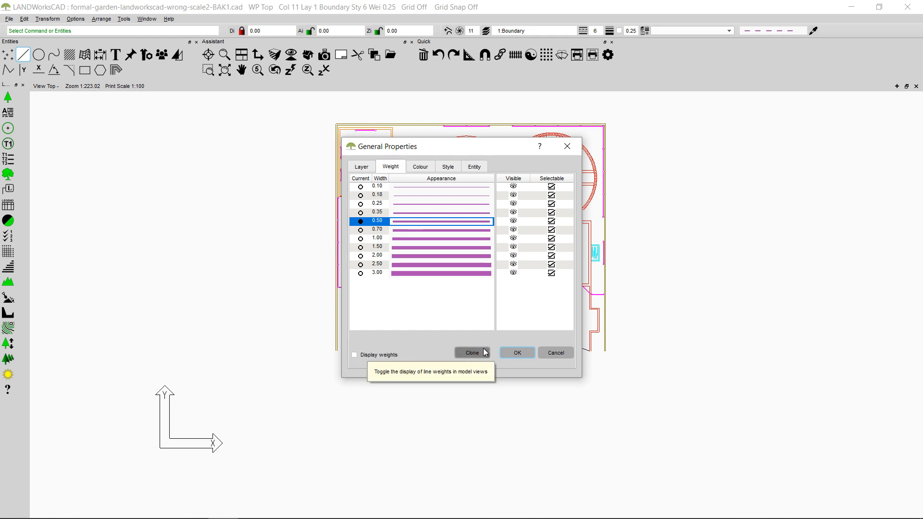
pyautogui.click(526, 353)
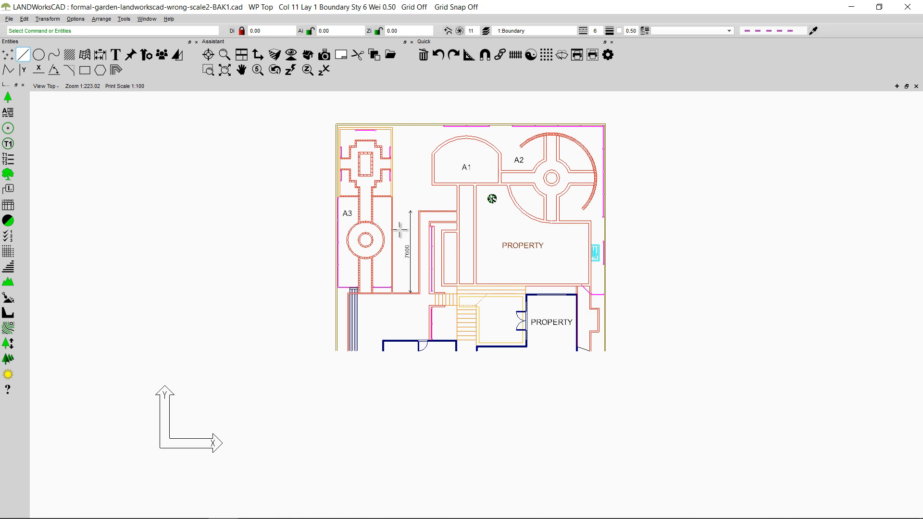
pyautogui.click(619, 31)
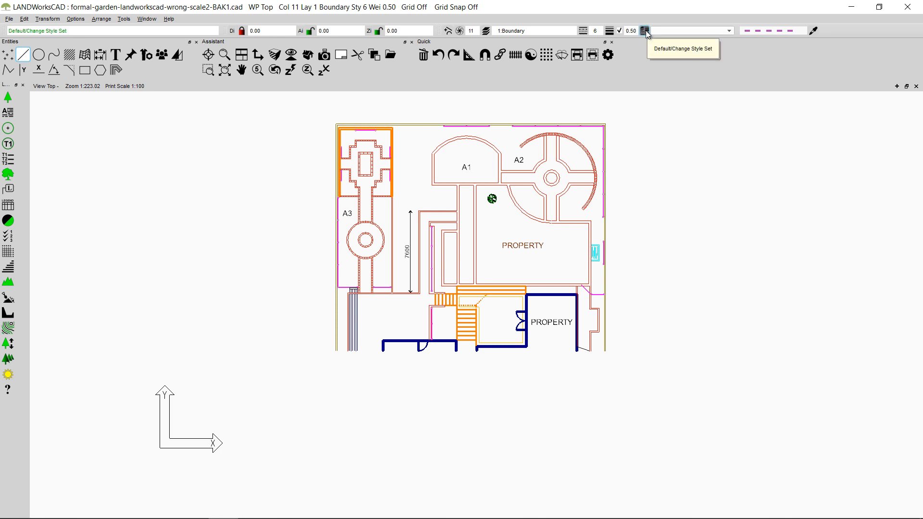
# Step: Make Furniture the current style set and draw a vertical line in the empty area east of the garden plan
pyautogui.click(730, 32)
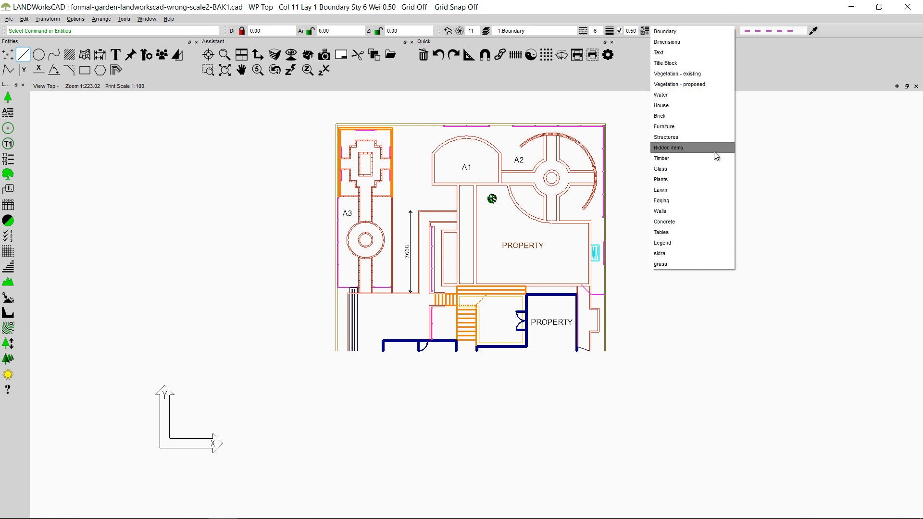
pyautogui.click(701, 127)
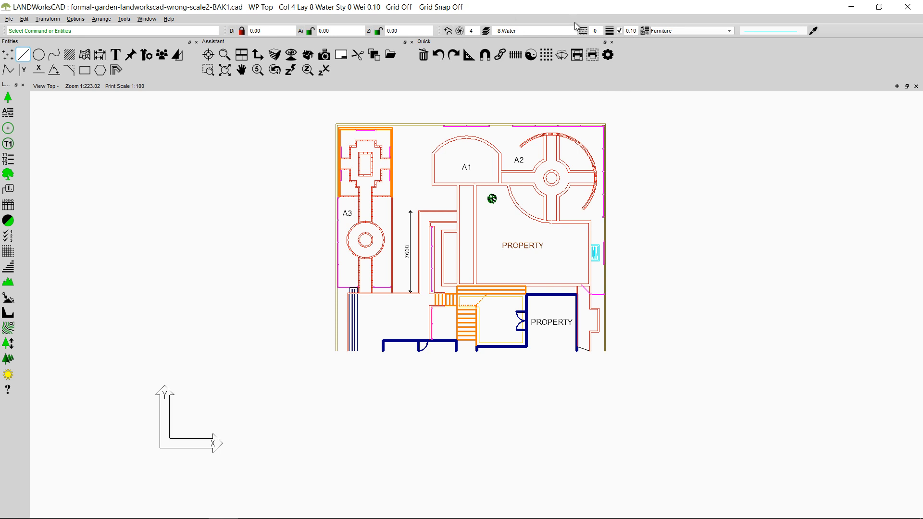
pyautogui.click(23, 70)
pyautogui.click(695, 140)
pyautogui.click(708, 293)
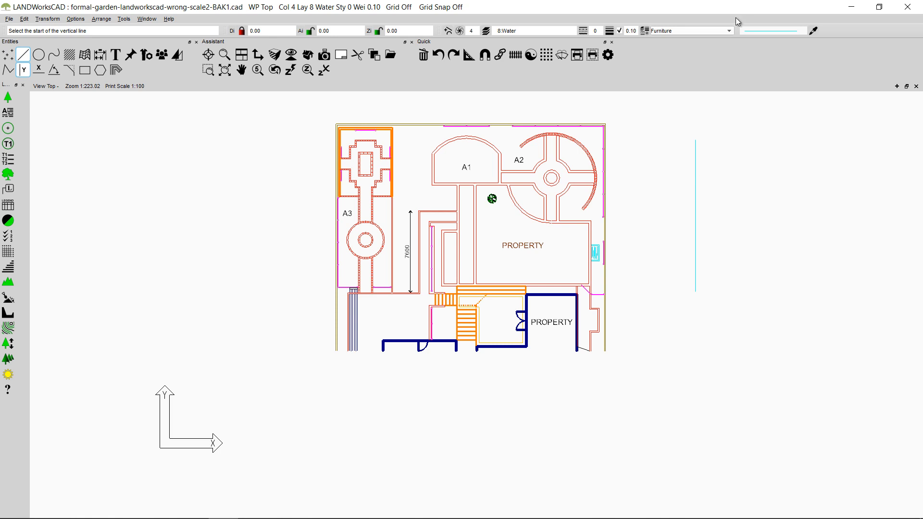
# Step: Make Timber the current style set and draw a vertical line about 15,400 long, east of the cyan line
pyautogui.click(731, 31)
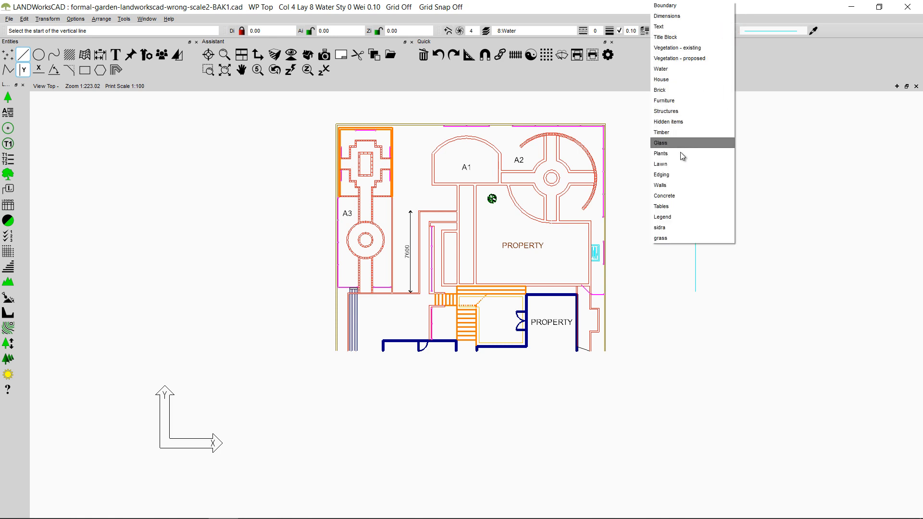
pyautogui.click(681, 133)
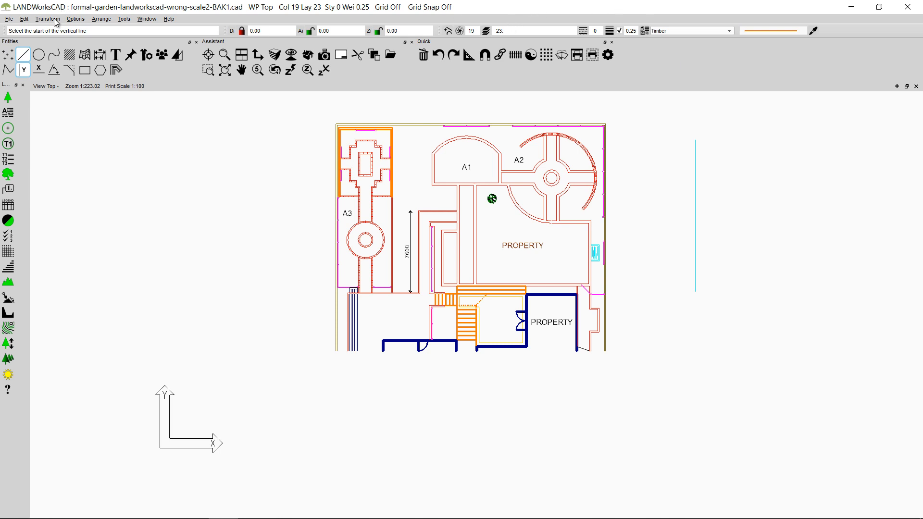
pyautogui.click(739, 147)
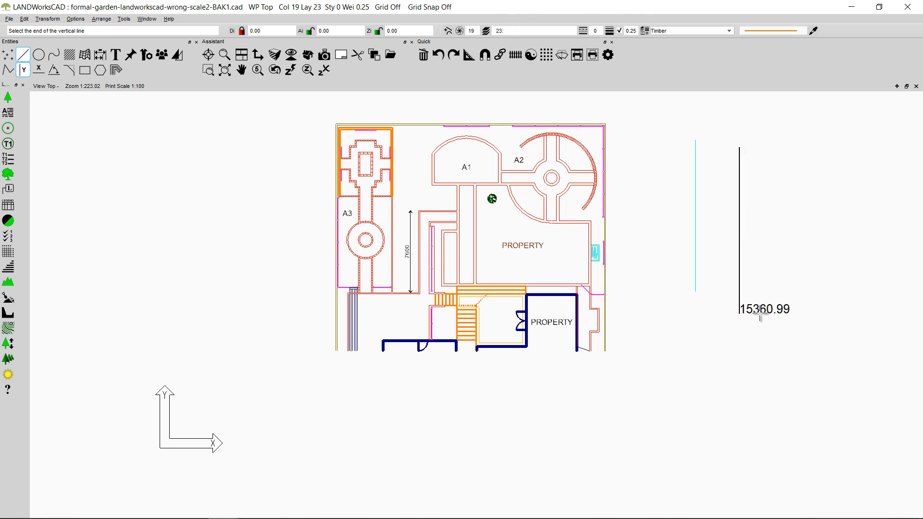
pyautogui.click(760, 314)
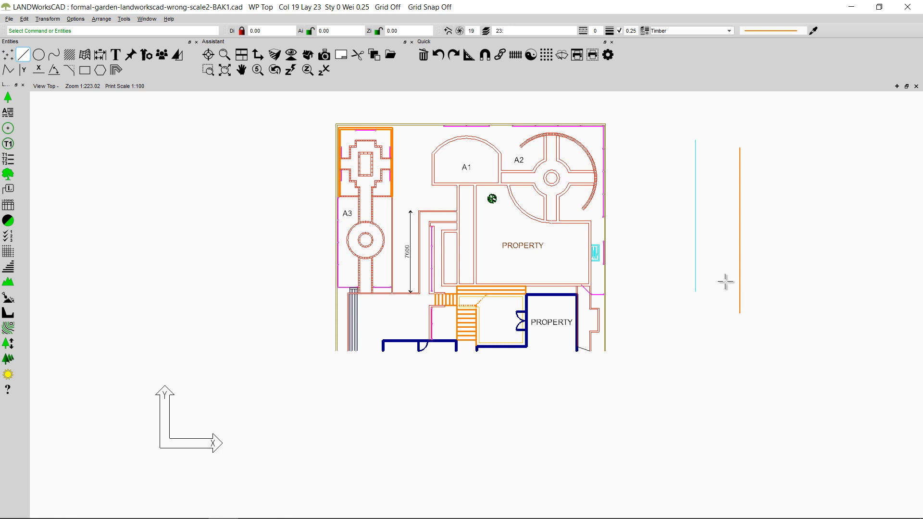
# Step: Make Brick the current style set and draw a vertical line east of the orange Timber line
pyautogui.click(728, 30)
pyautogui.click(709, 89)
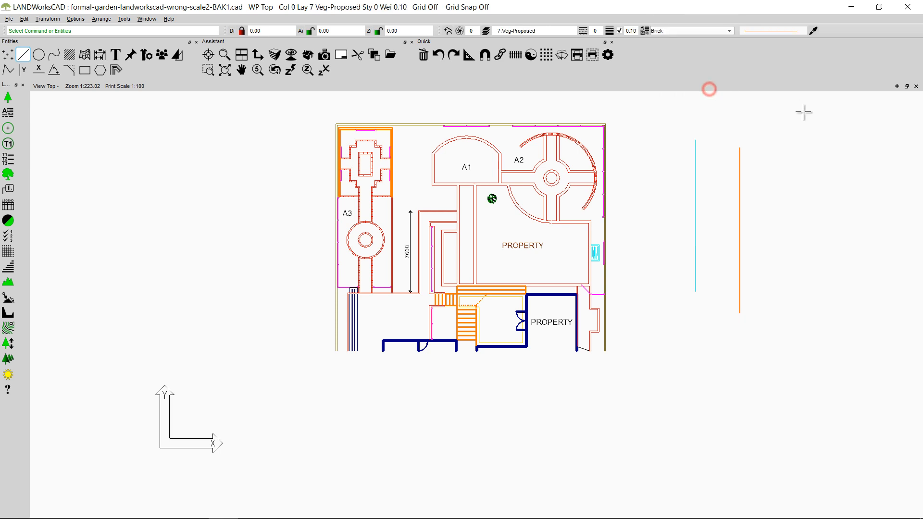
pyautogui.press('space')
pyautogui.click(780, 181)
pyautogui.click(781, 334)
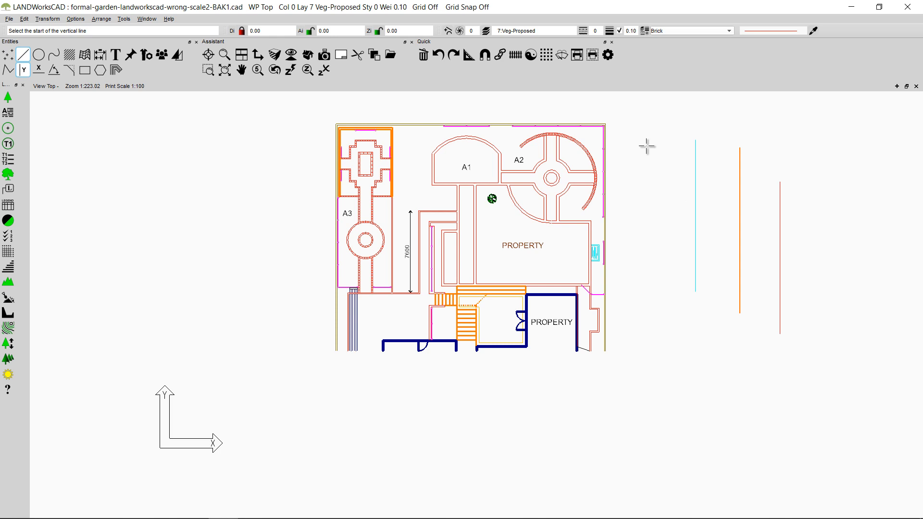
# Step: Start a new style set named sidra-boundary and set its colour to number 4, cyan
pyautogui.click(645, 31)
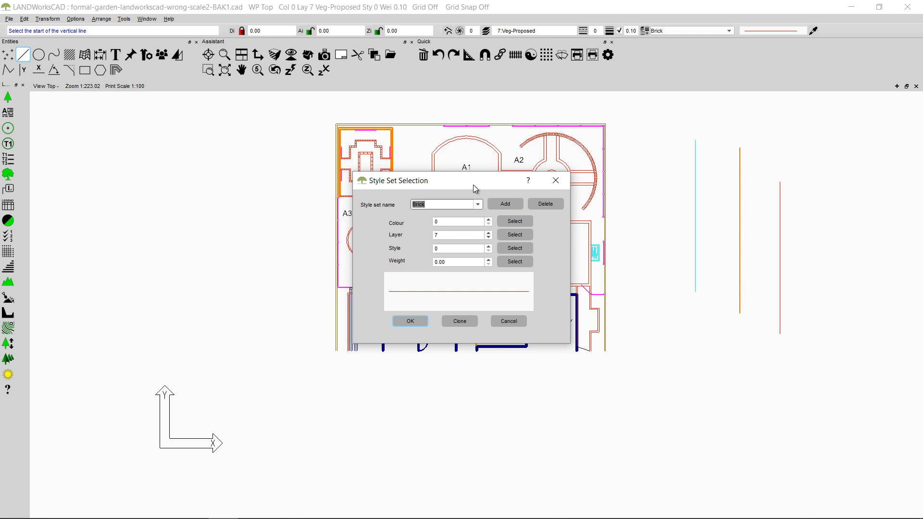
pyautogui.press('BackSpace')
pyautogui.write('sidra-boundary')
pyautogui.click(513, 222)
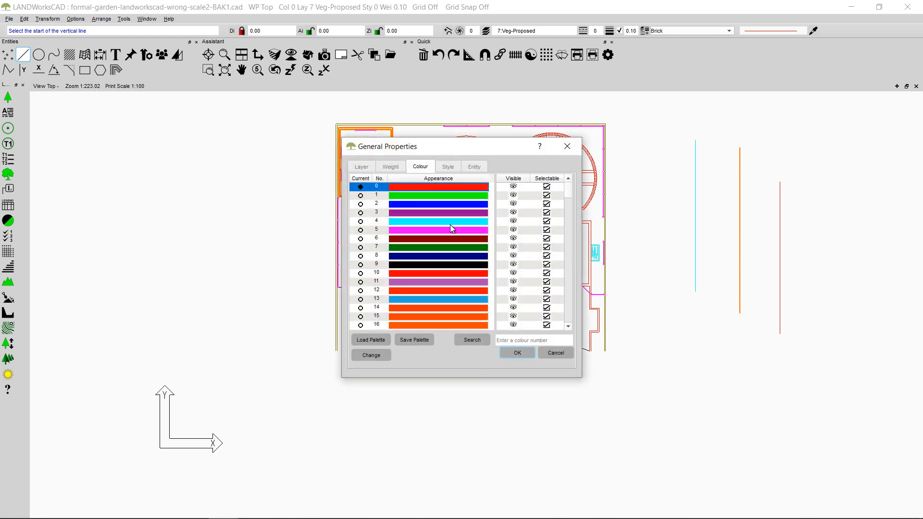
pyautogui.click(450, 224)
pyautogui.click(517, 353)
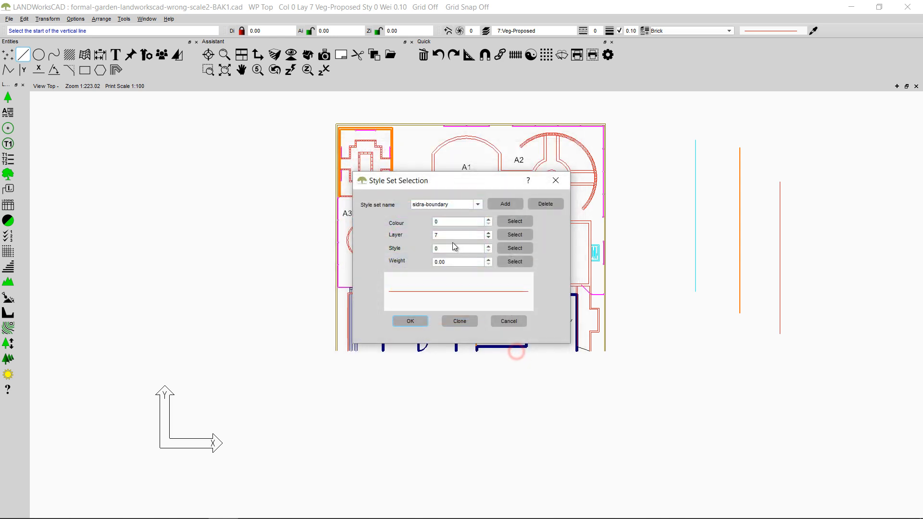
# Step: Clear the layer palette filter and assign layer 18 to the sidra-boundary style set
pyautogui.click(511, 237)
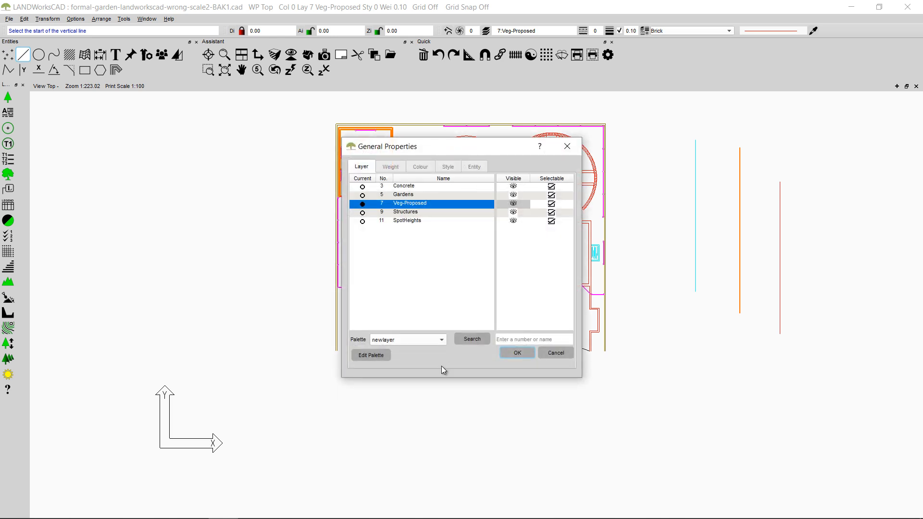
pyautogui.click(443, 339)
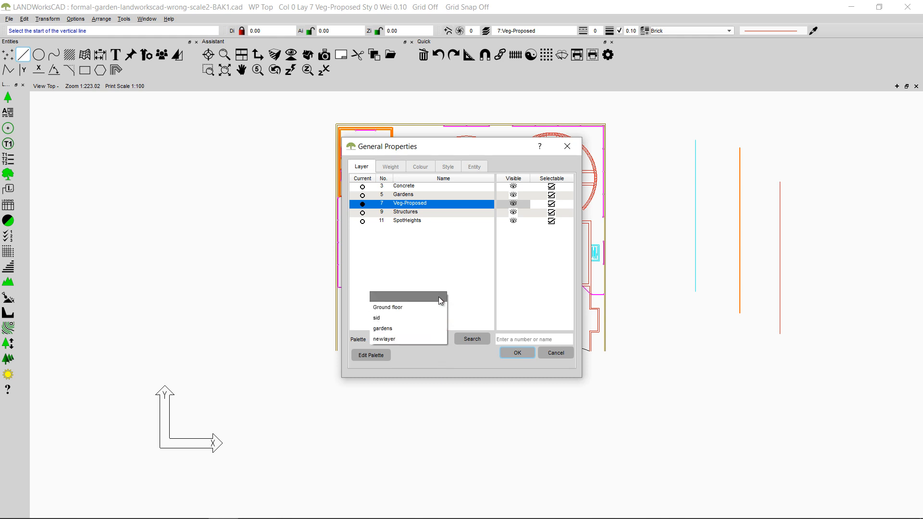
pyautogui.click(421, 298)
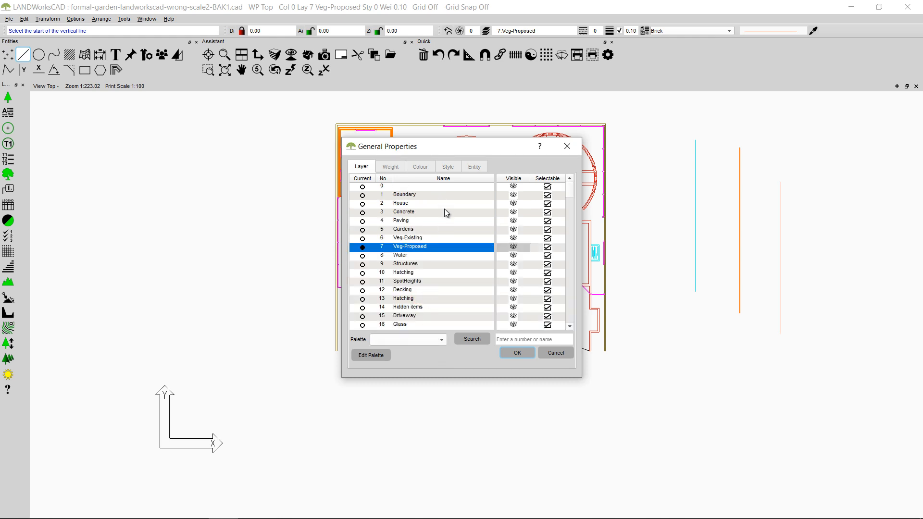
pyautogui.scroll(-3, 438, 299)
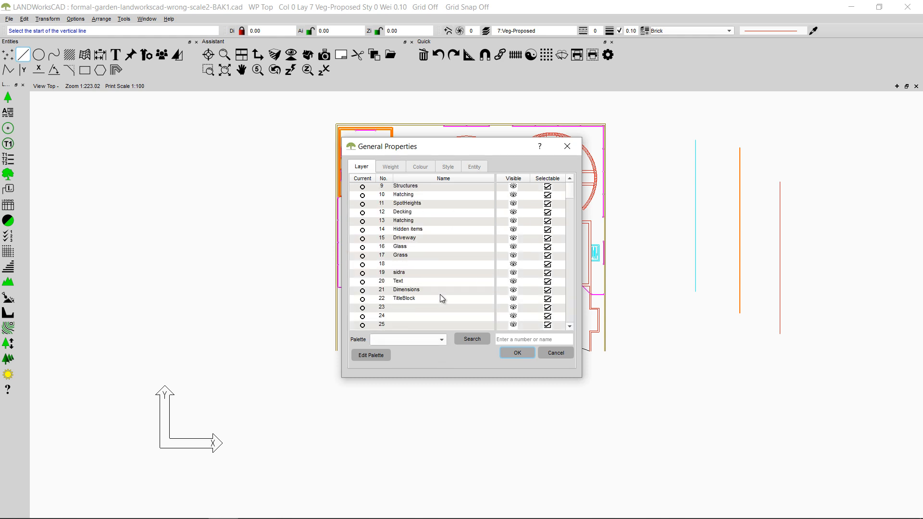
pyautogui.click(417, 264)
pyautogui.click(527, 356)
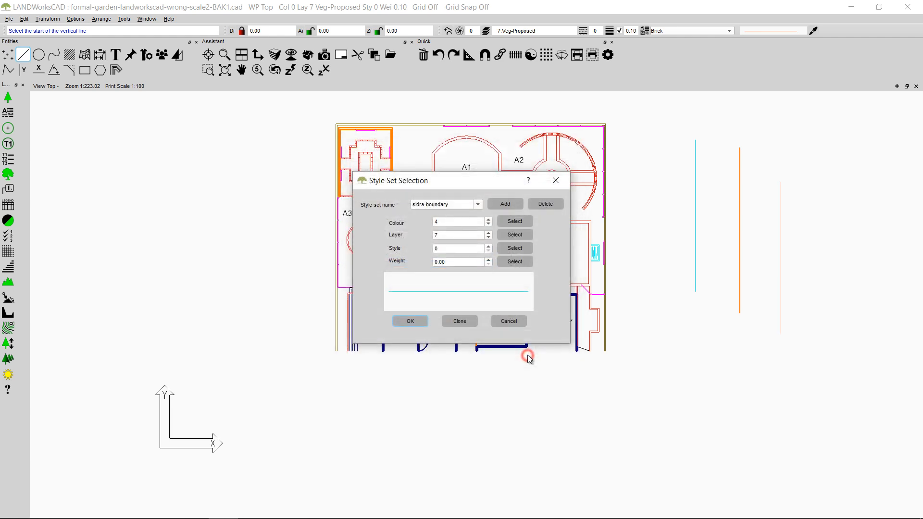
# Step: Set the line style of the sidra-boundary style set to dashed style 6
pyautogui.click(530, 248)
pyautogui.click(426, 242)
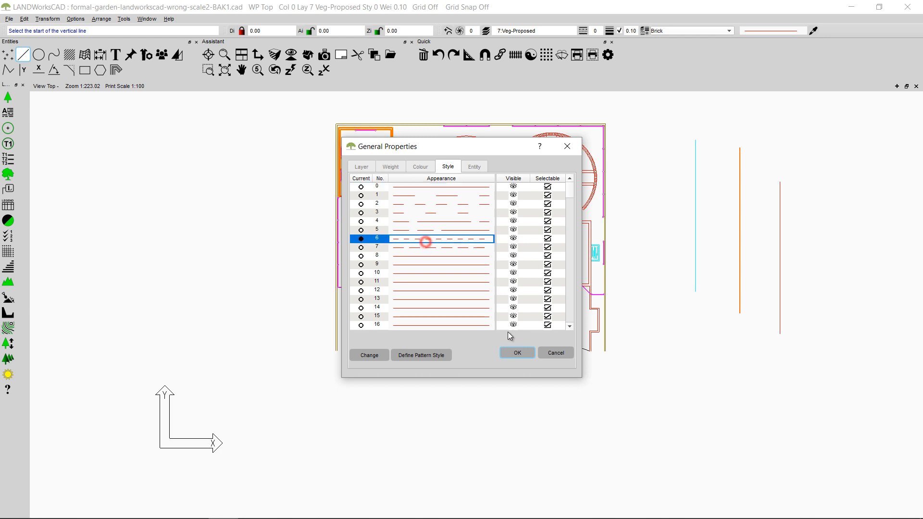
pyautogui.click(525, 353)
# Step: Set the style set's weight to 0.50, then add sidra-boundary and make it the current style set
pyautogui.click(504, 262)
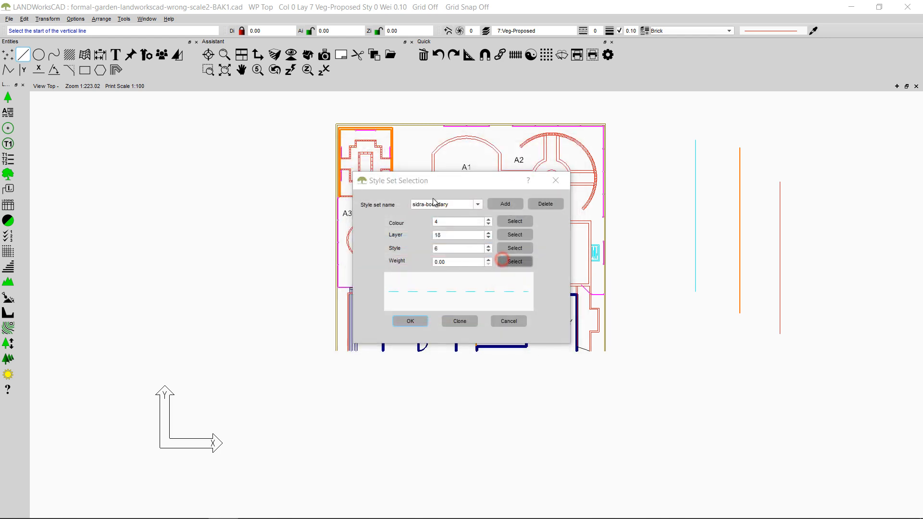
pyautogui.click(423, 221)
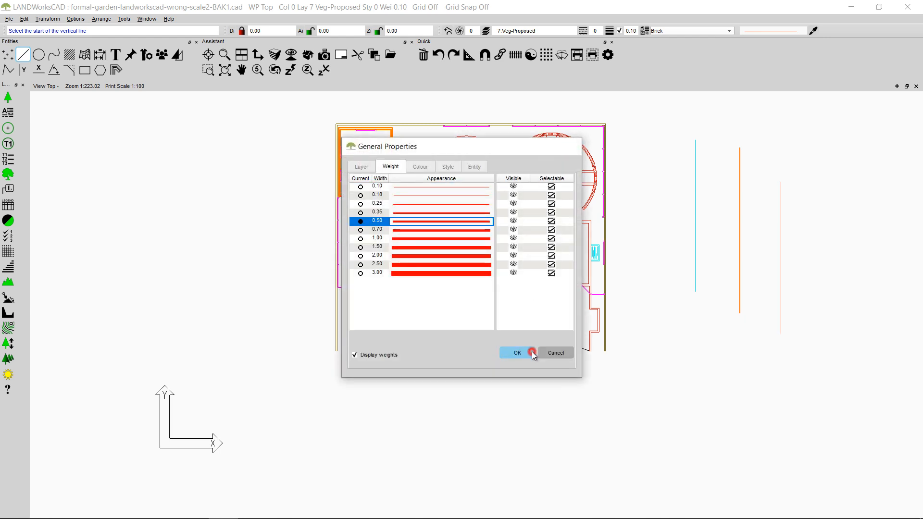
pyautogui.click(532, 352)
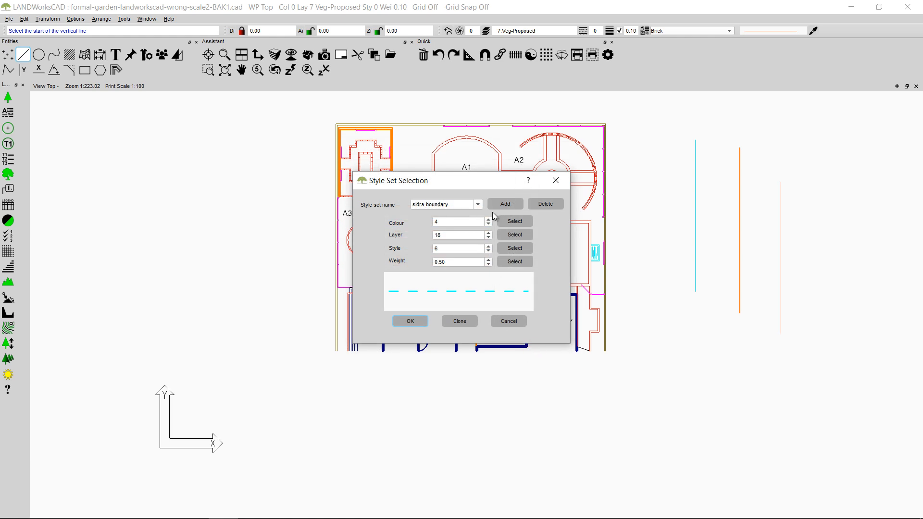
pyautogui.click(504, 203)
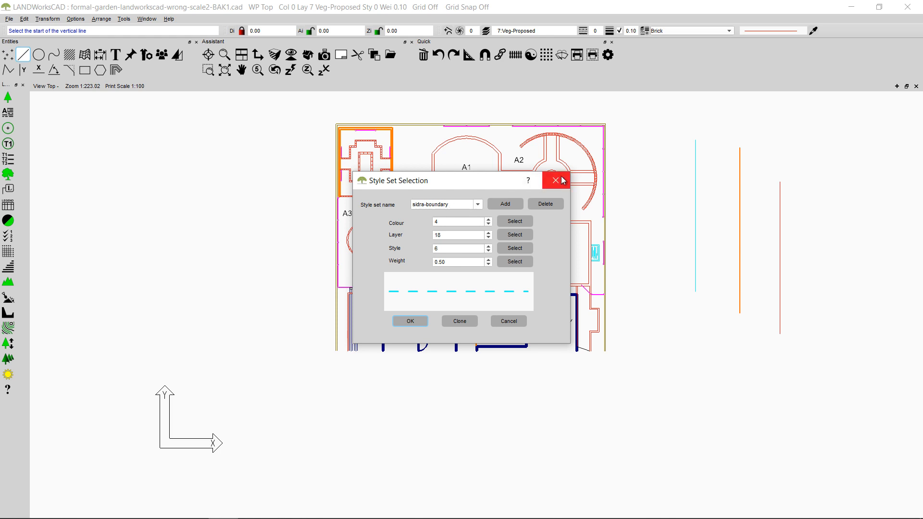
pyautogui.click(413, 321)
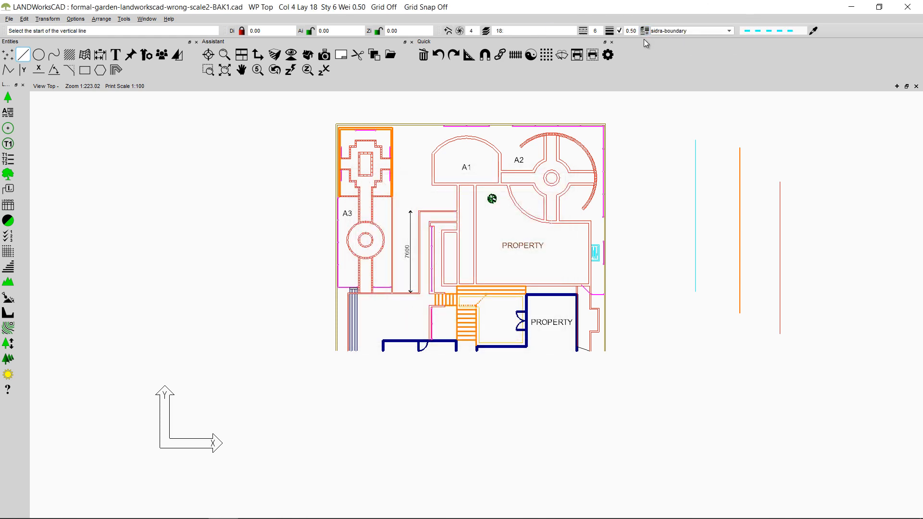
# Step: Draw a vertical line with the sidra-boundary style set between the garden plan and the thin cyan line
pyautogui.click(23, 70)
pyautogui.click(663, 159)
pyautogui.click(663, 339)
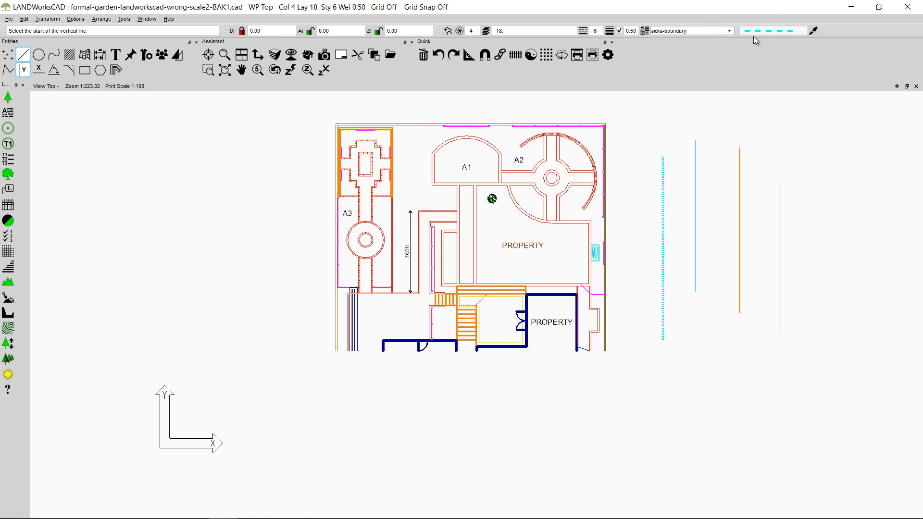
# Step: Clone all attributes of the orange steps in the southern part of the plan as the current drawing settings
pyautogui.click(814, 30)
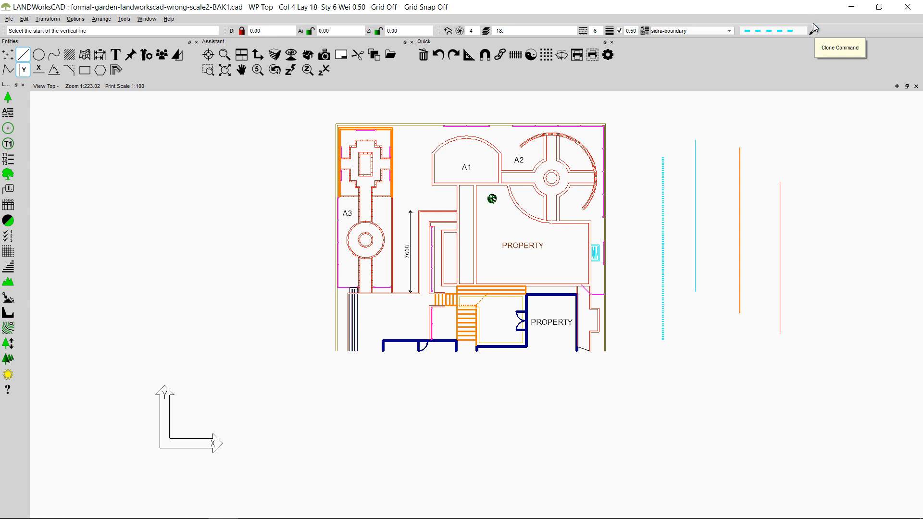
pyautogui.click(814, 32)
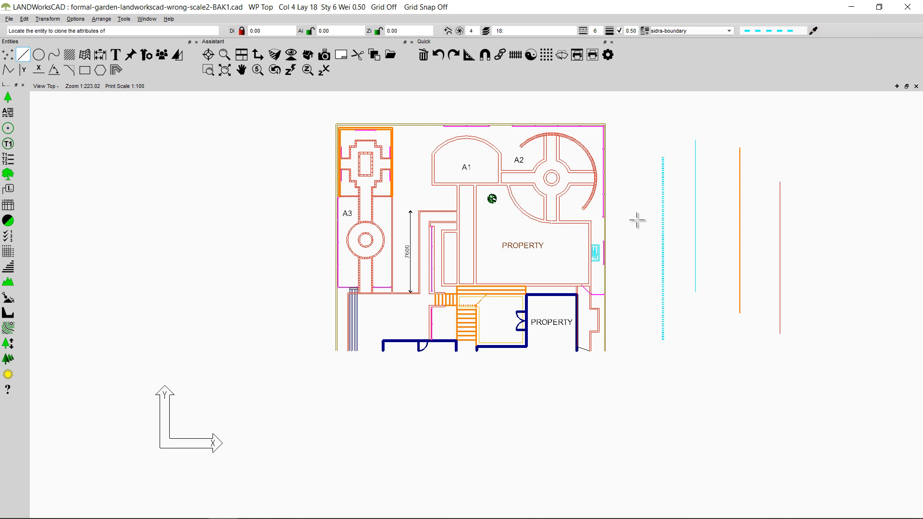
pyautogui.scroll(4, 396, 260)
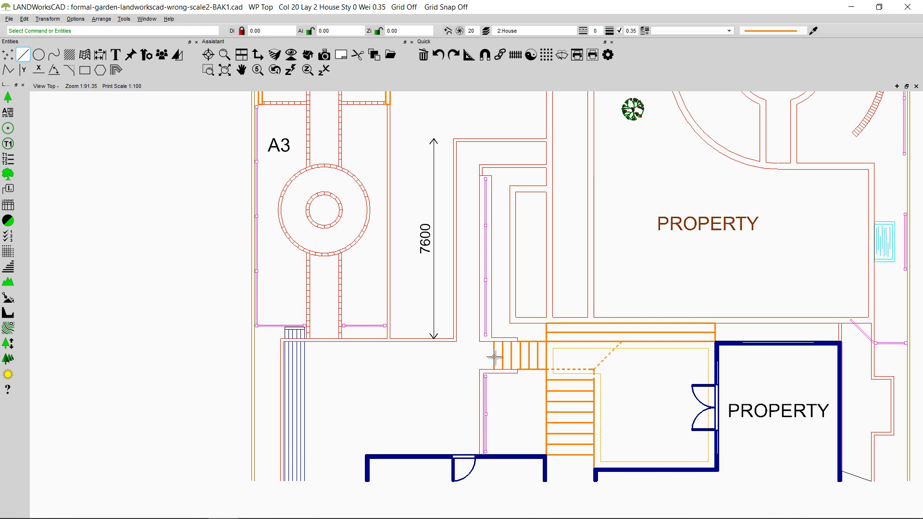
pyautogui.scroll(-3, 571, 217)
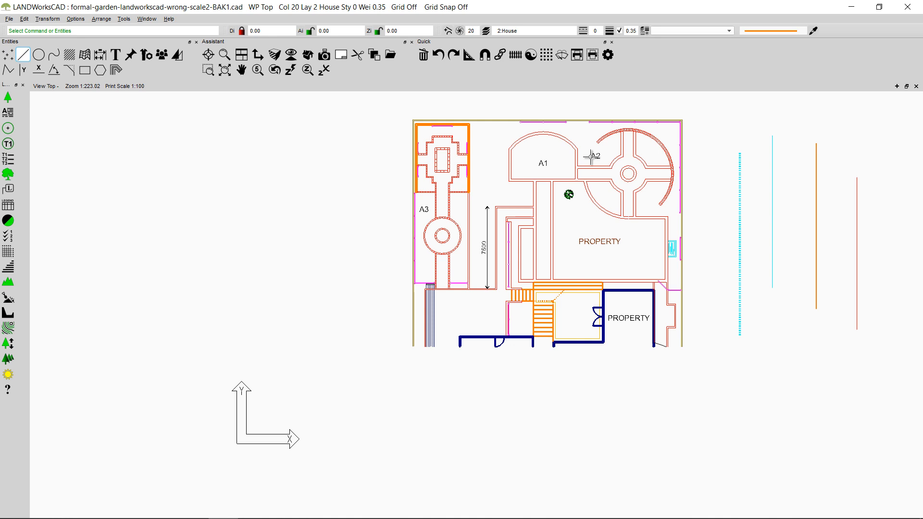
# Step: Draw a circle by centre and circumference point with the cloned attributes in the empty area west of the garden plan
pyautogui.click(38, 54)
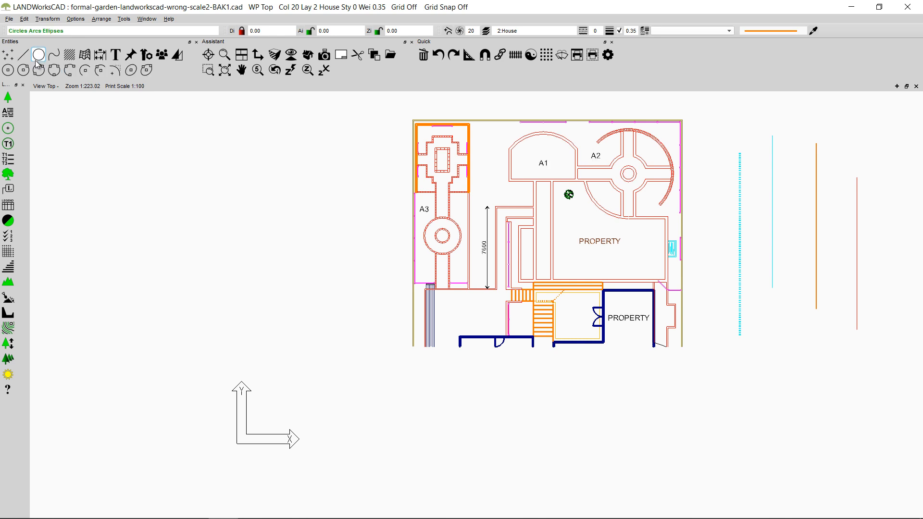
pyautogui.click(24, 70)
pyautogui.click(220, 200)
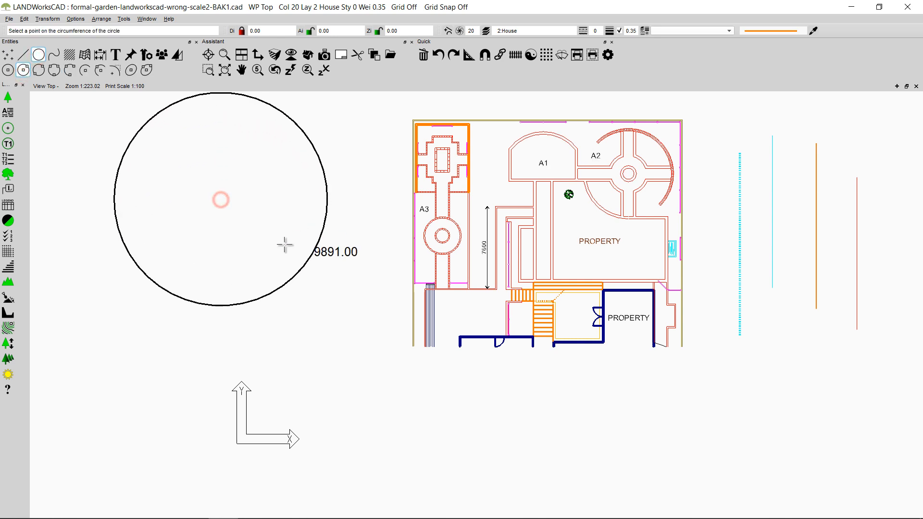
pyautogui.click(264, 221)
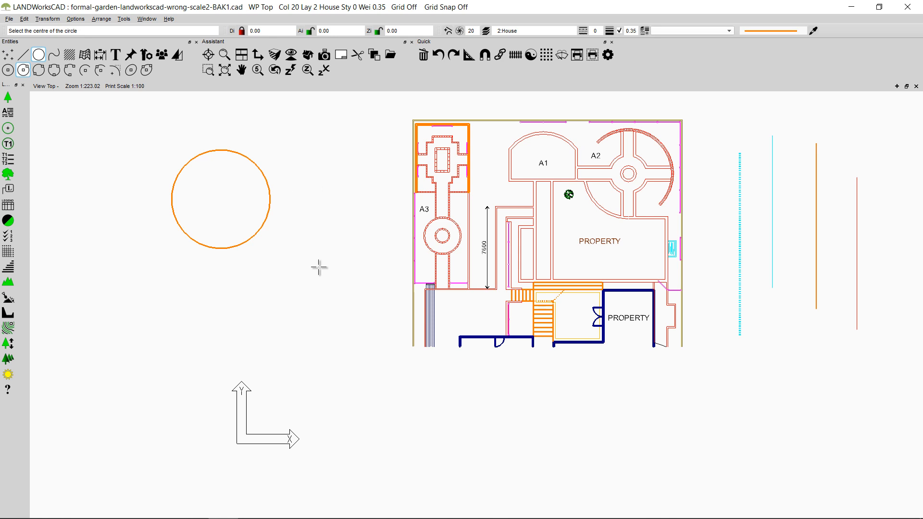
pyautogui.press('Escape')
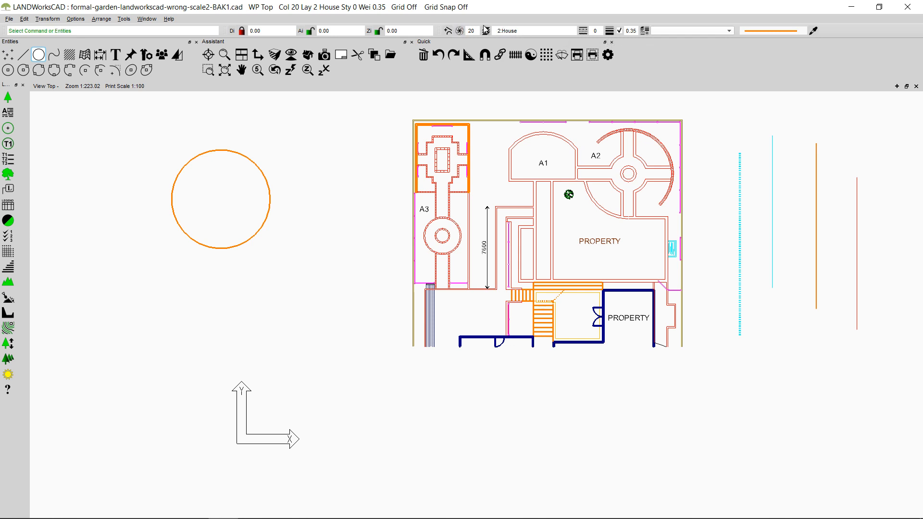
# Step: Clone only the colour of the magenta line at the south edge of garden area A3
pyautogui.click(460, 31)
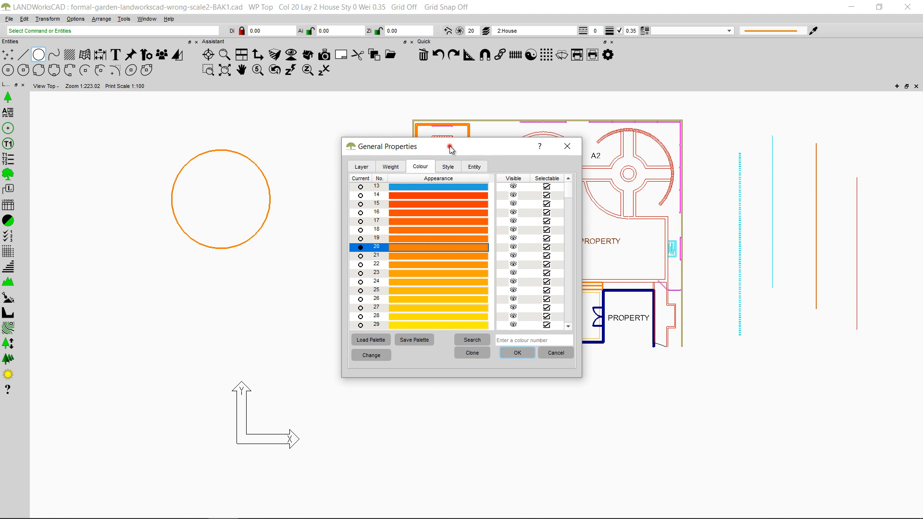
pyautogui.moveTo(447, 153); pyautogui.dragTo(321, 188)
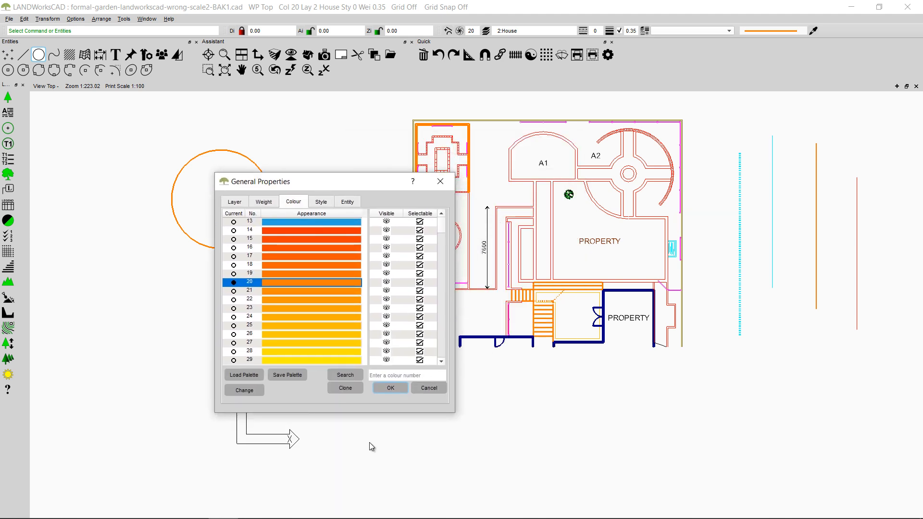
pyautogui.click(351, 389)
pyautogui.scroll(5, 472, 318)
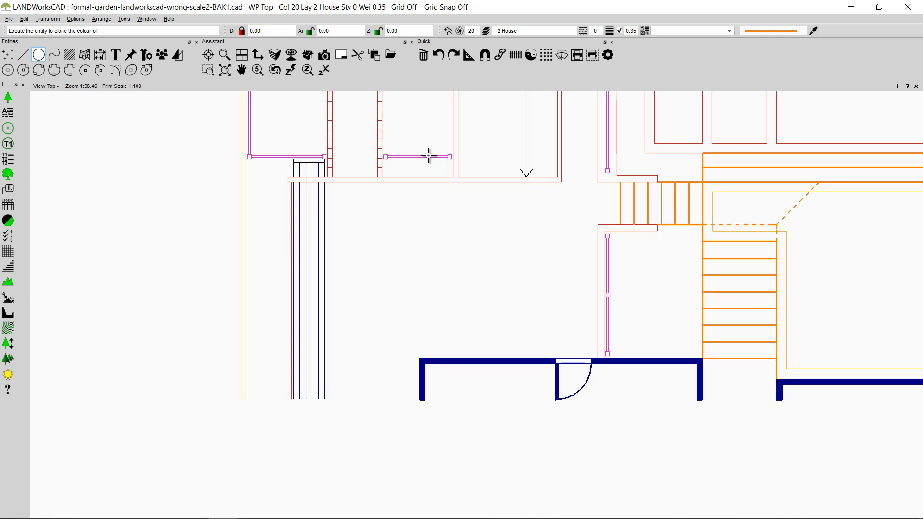
pyautogui.click(429, 156)
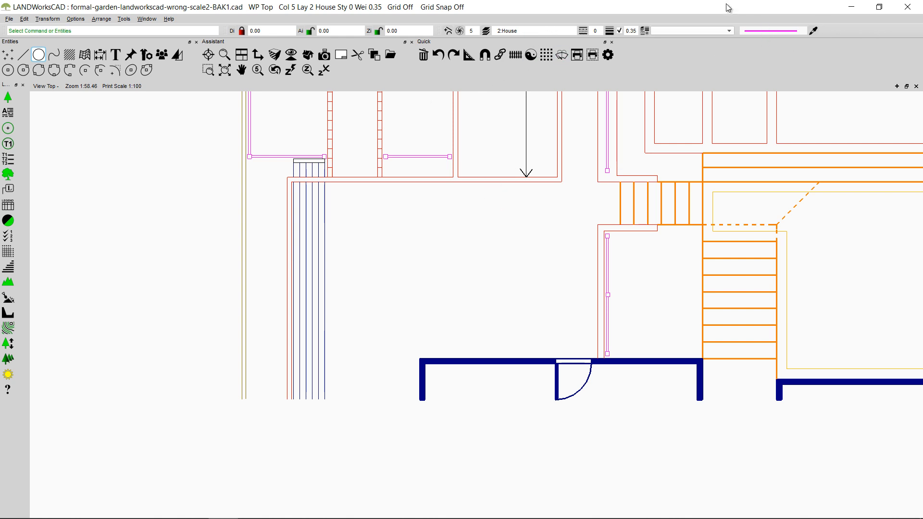
# Step: Clone only the line weight of the vertical 7600 dimension line
pyautogui.click(610, 30)
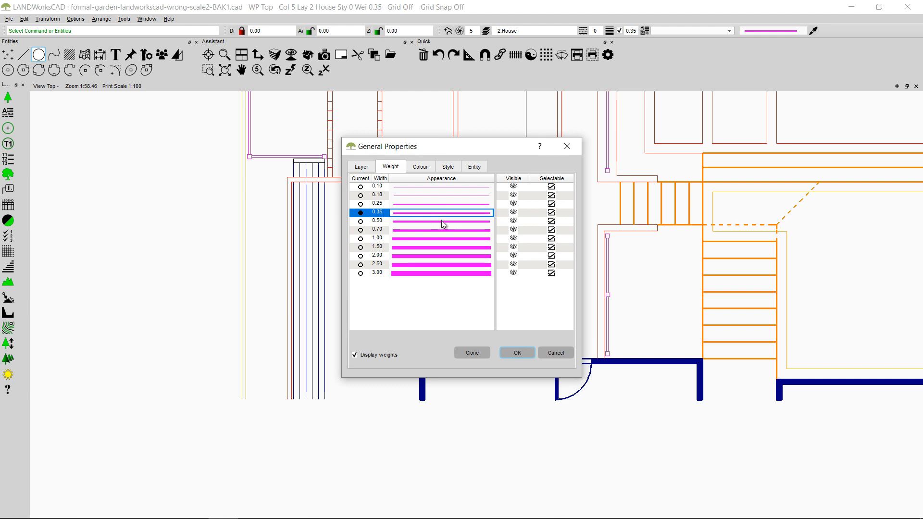
pyautogui.click(476, 354)
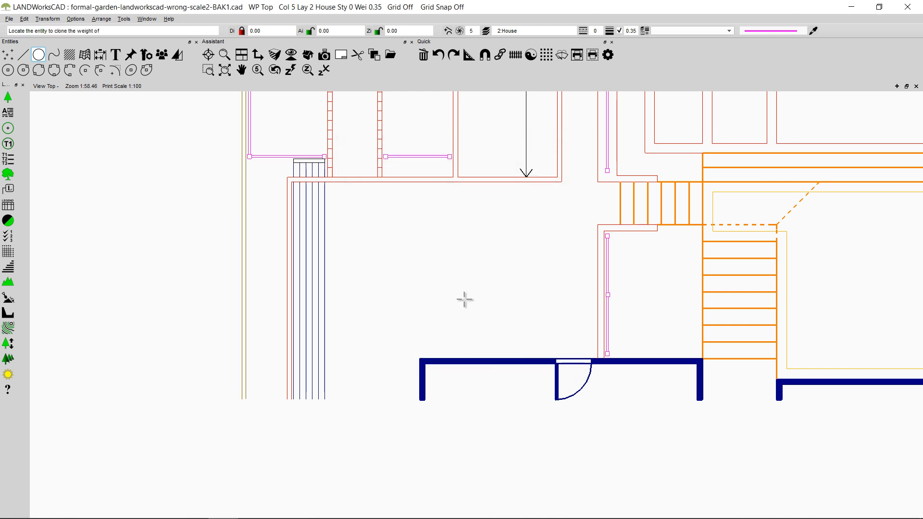
pyautogui.click(526, 141)
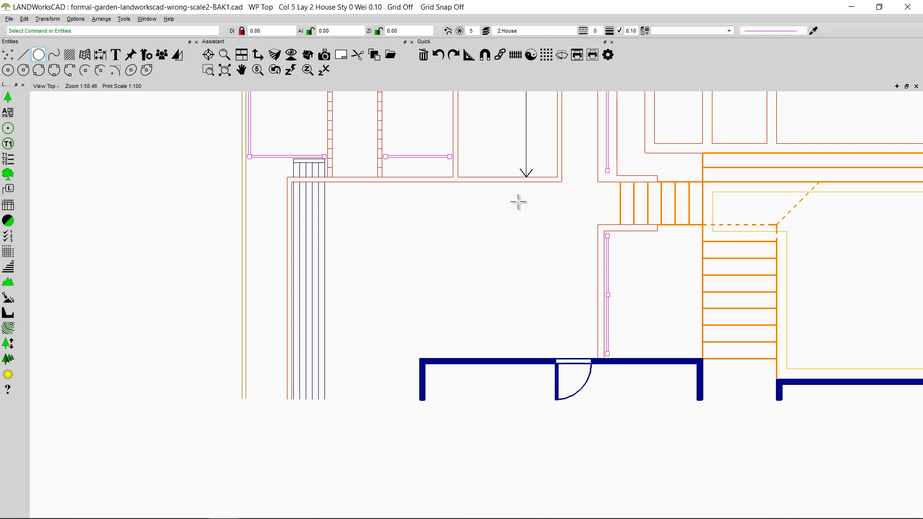
pyautogui.scroll(-3, 518, 201)
pyautogui.moveTo(655, 166); pyautogui.dragTo(485, 268, button='middle')
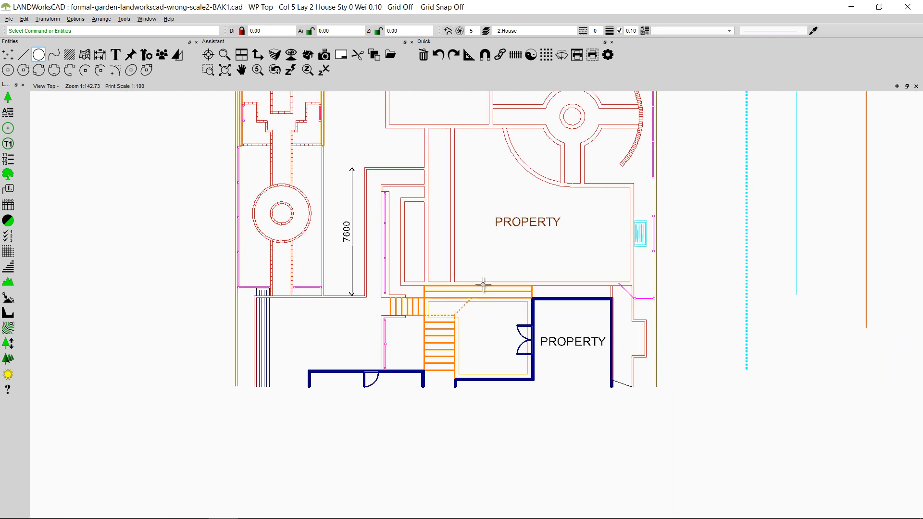
pyautogui.scroll(-1, 484, 284)
pyautogui.scroll(1, 579, 228)
pyautogui.scroll(-3, 579, 228)
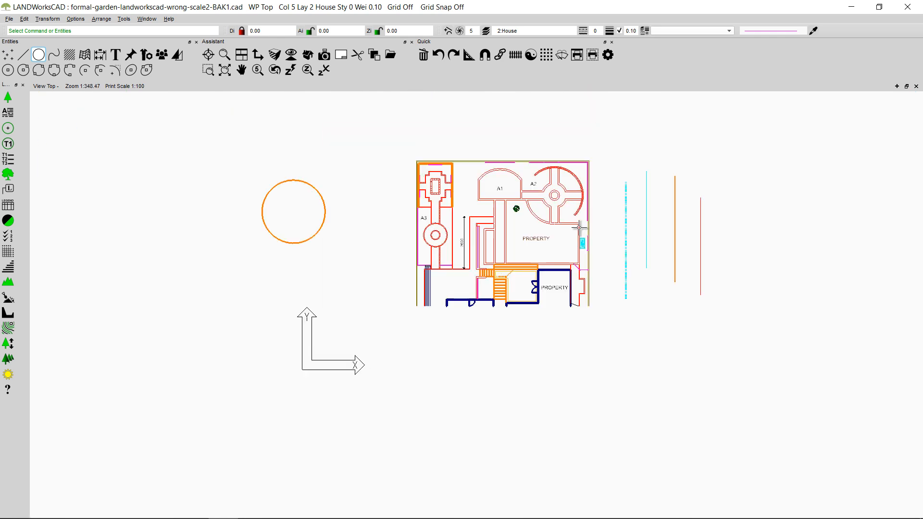
pyautogui.moveTo(543, 215); pyautogui.dragTo(478, 249, button='middle')
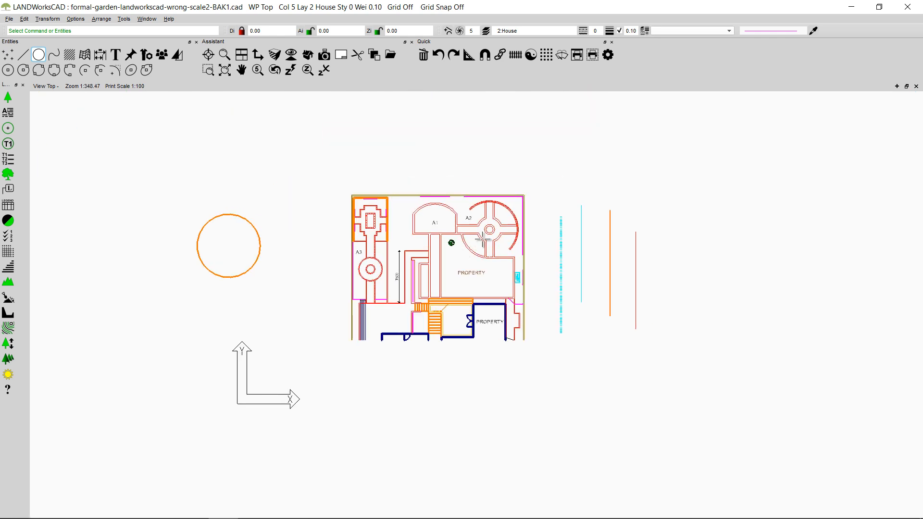